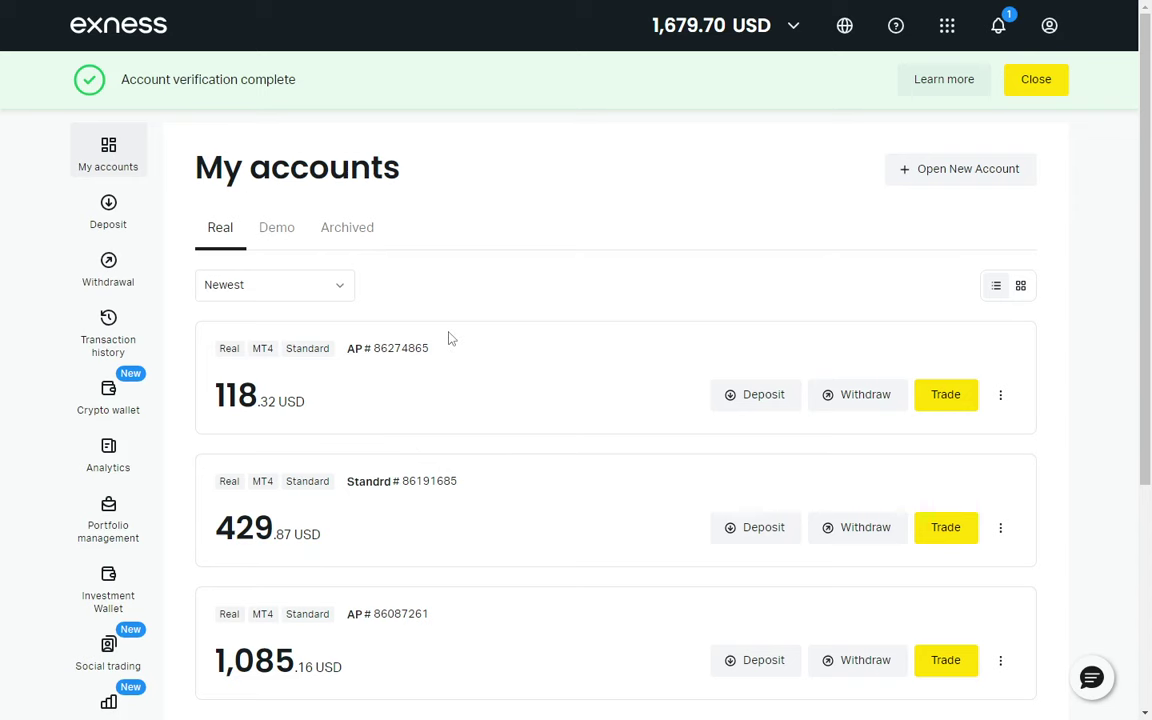
Start a withdrawal from the 118.32 USD account
scroll(447, 337, "down", 2)
scroll(449, 338, "up", 2)
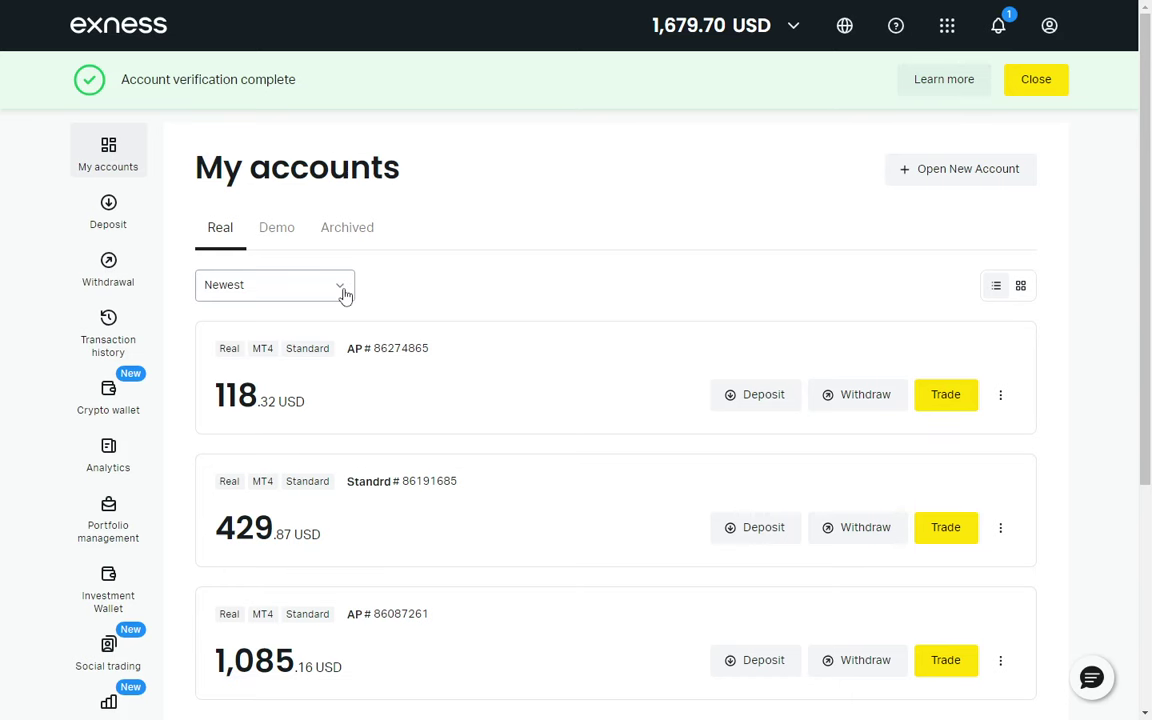
scroll(427, 389, "down", 3)
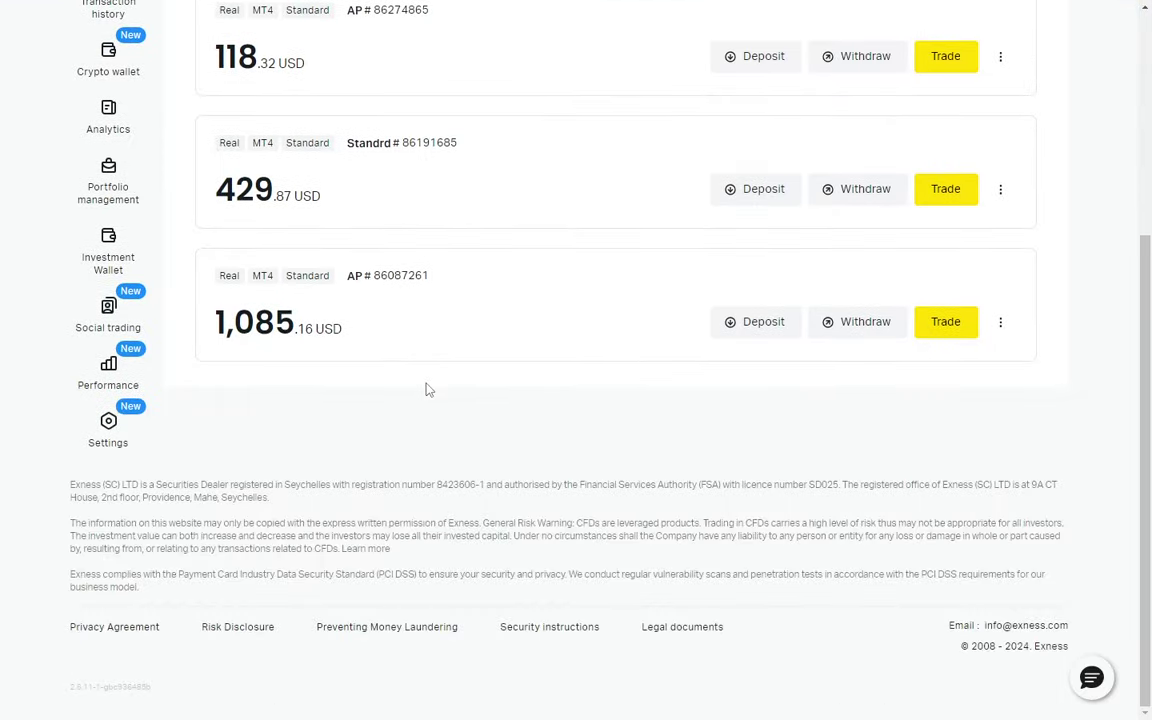
scroll(427, 389, "up", 3)
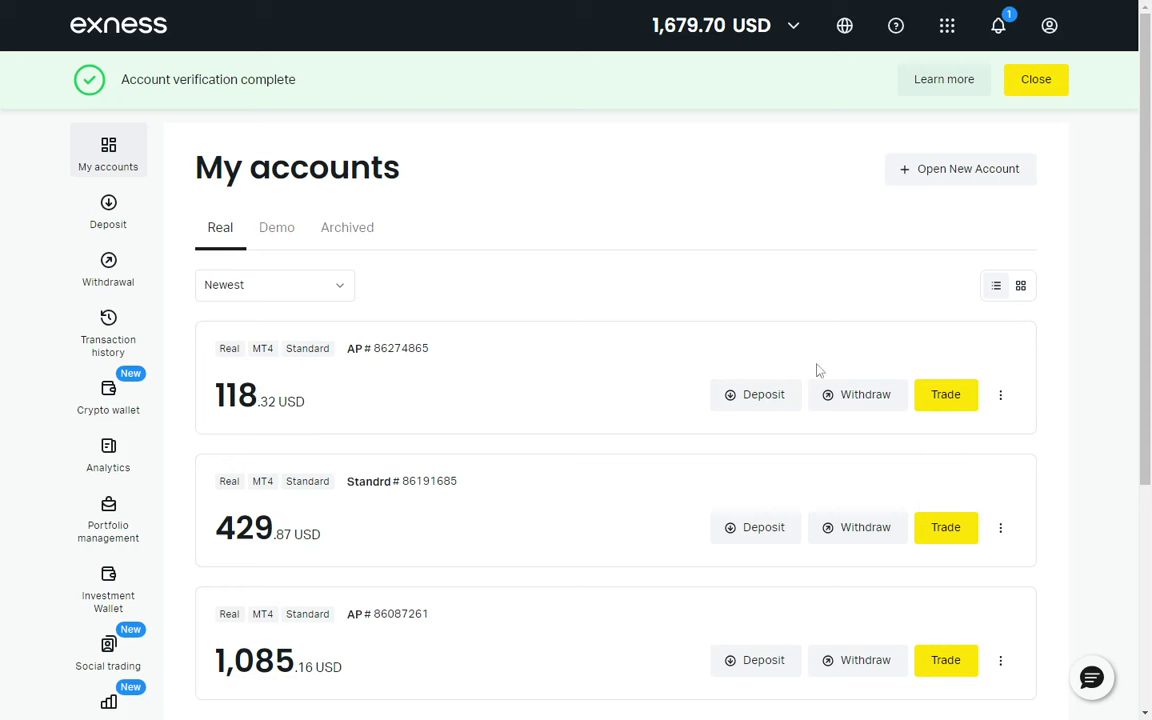
left_click(872, 401)
left_click(866, 396)
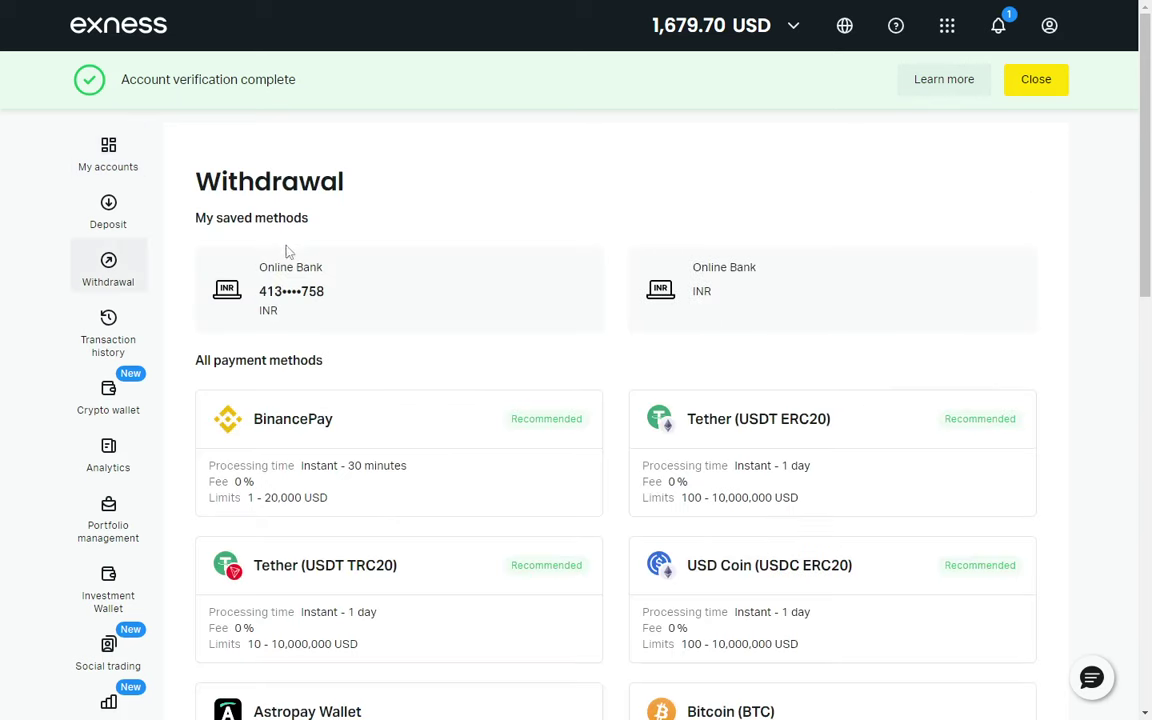
Browse the payment methods and choose the second saved Online Bank (INR) method
scroll(327, 273, "down", 2)
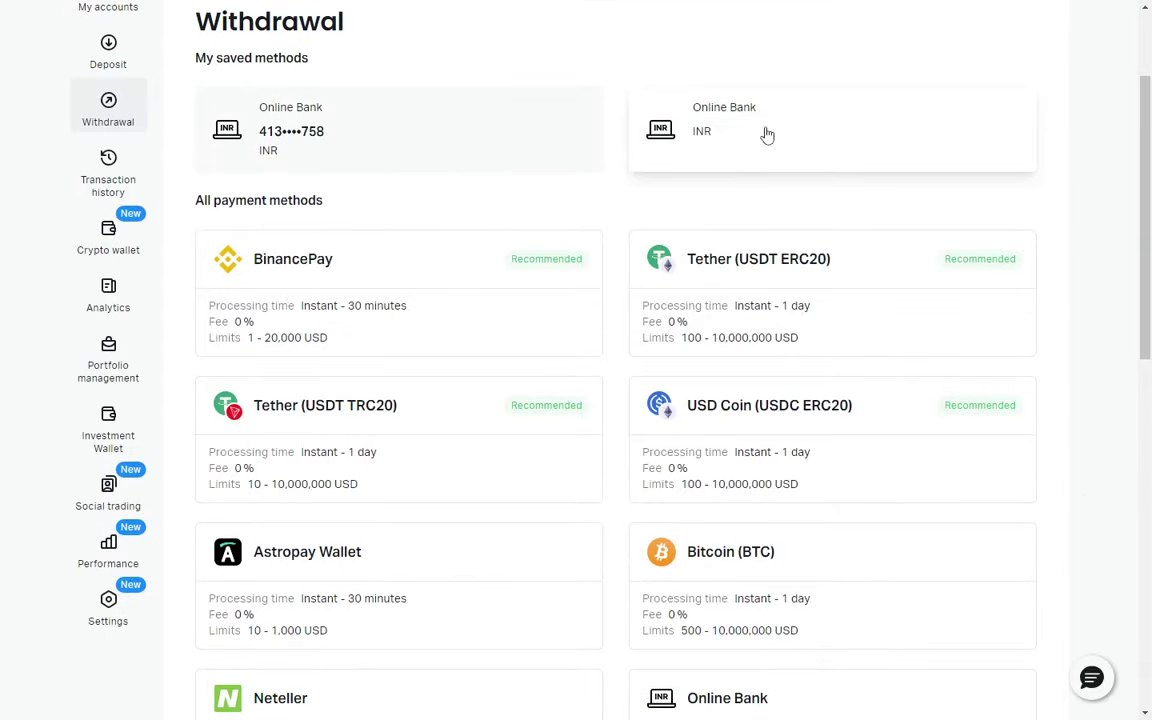
scroll(510, 235, "down", 1)
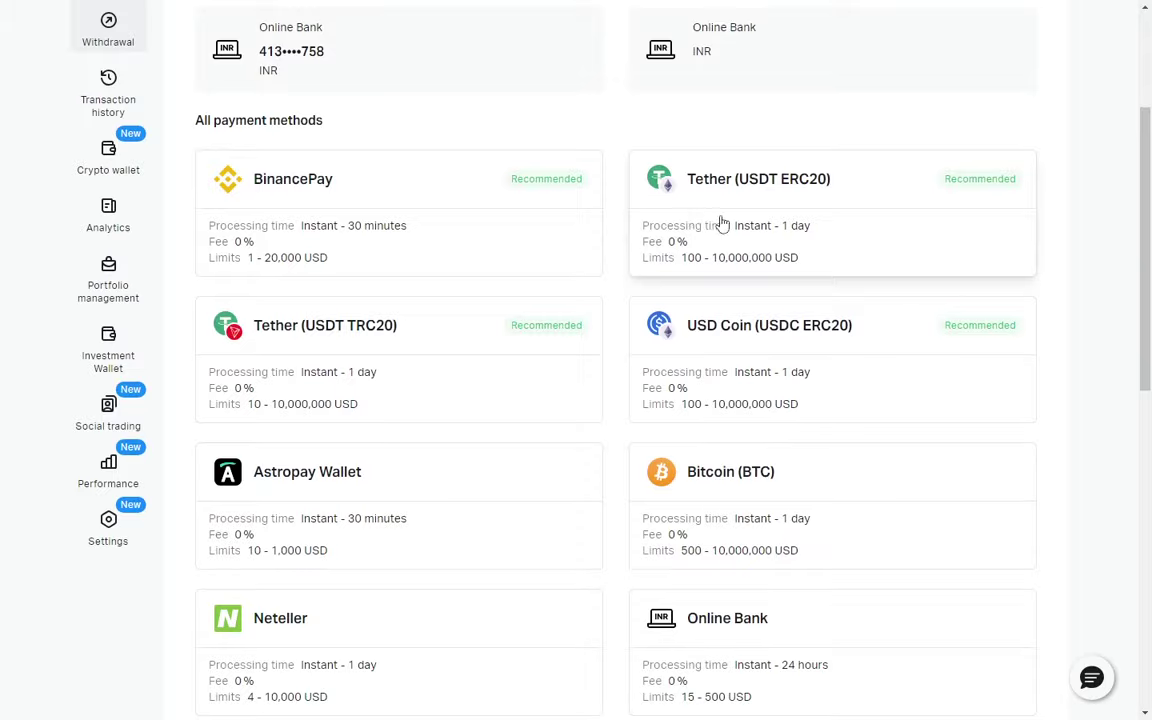
scroll(630, 235, "down", 2)
scroll(669, 211, "down", 1)
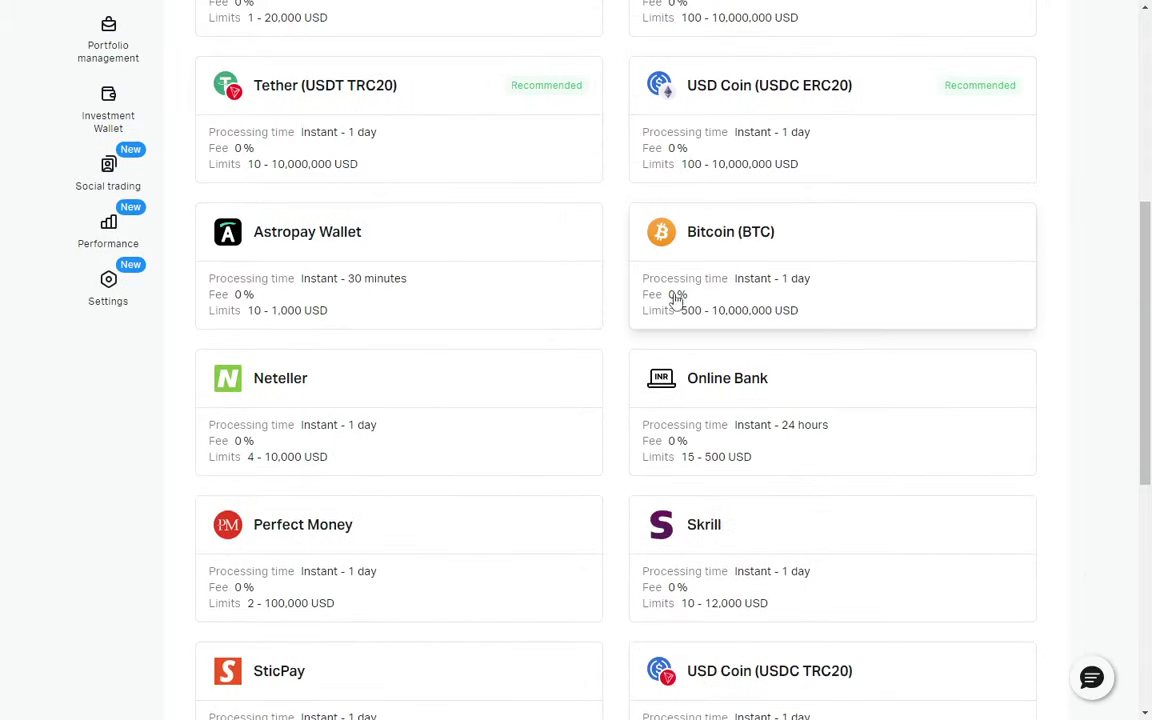
scroll(491, 239, "down", 2)
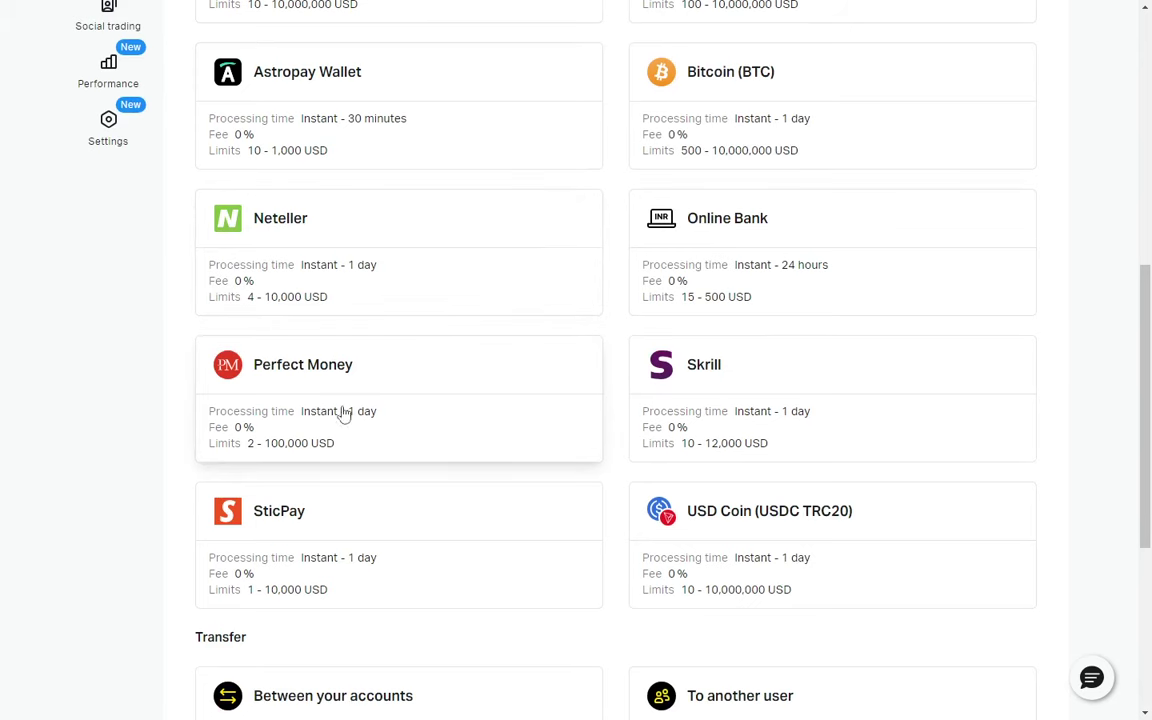
scroll(597, 337, "down", 2)
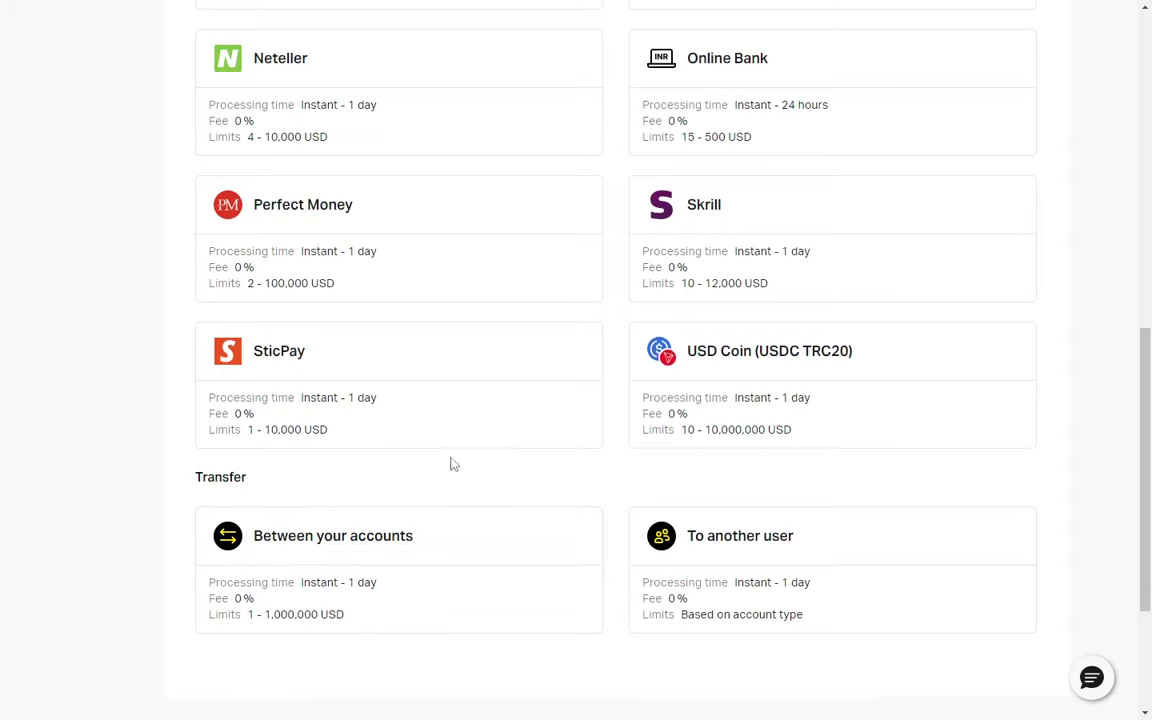
scroll(627, 370, "up", 8)
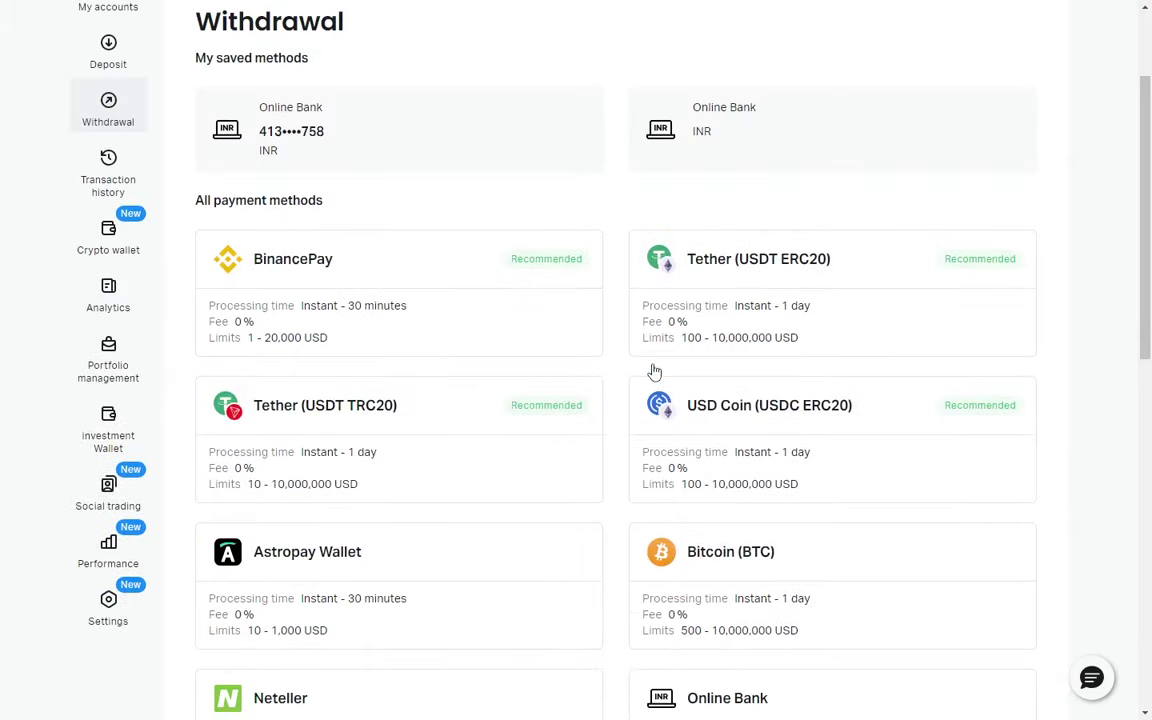
scroll(654, 372, "down", 5)
scroll(738, 296, "up", 1)
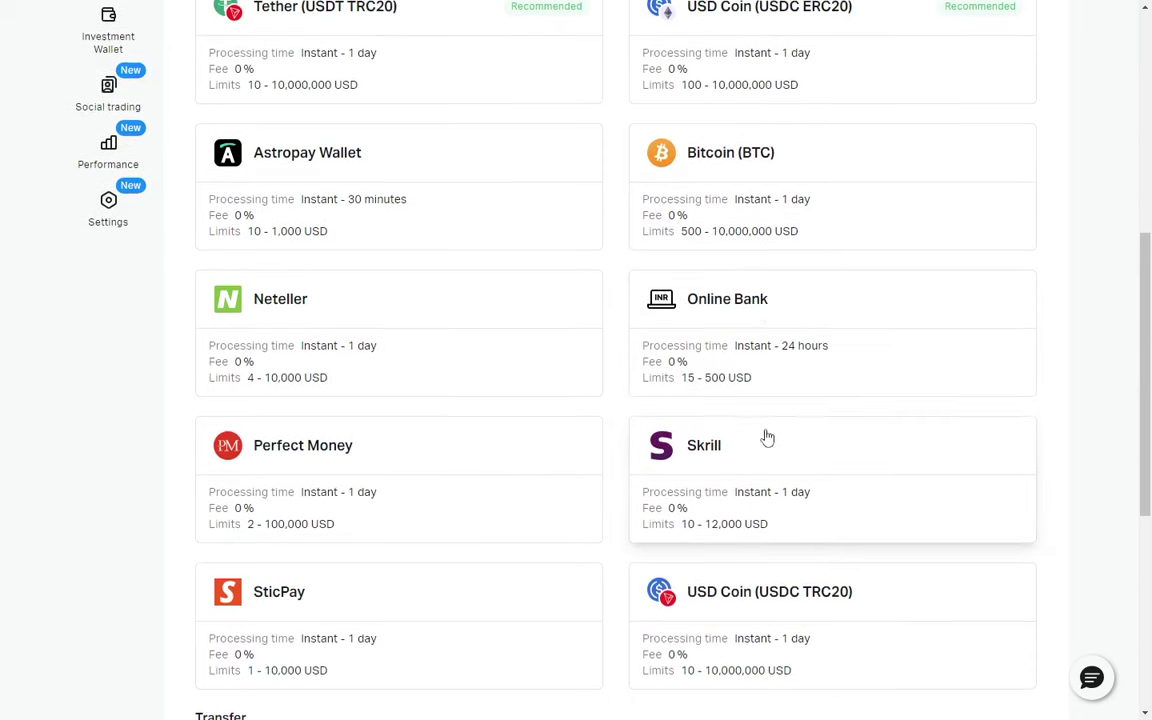
scroll(766, 437, "up", 3)
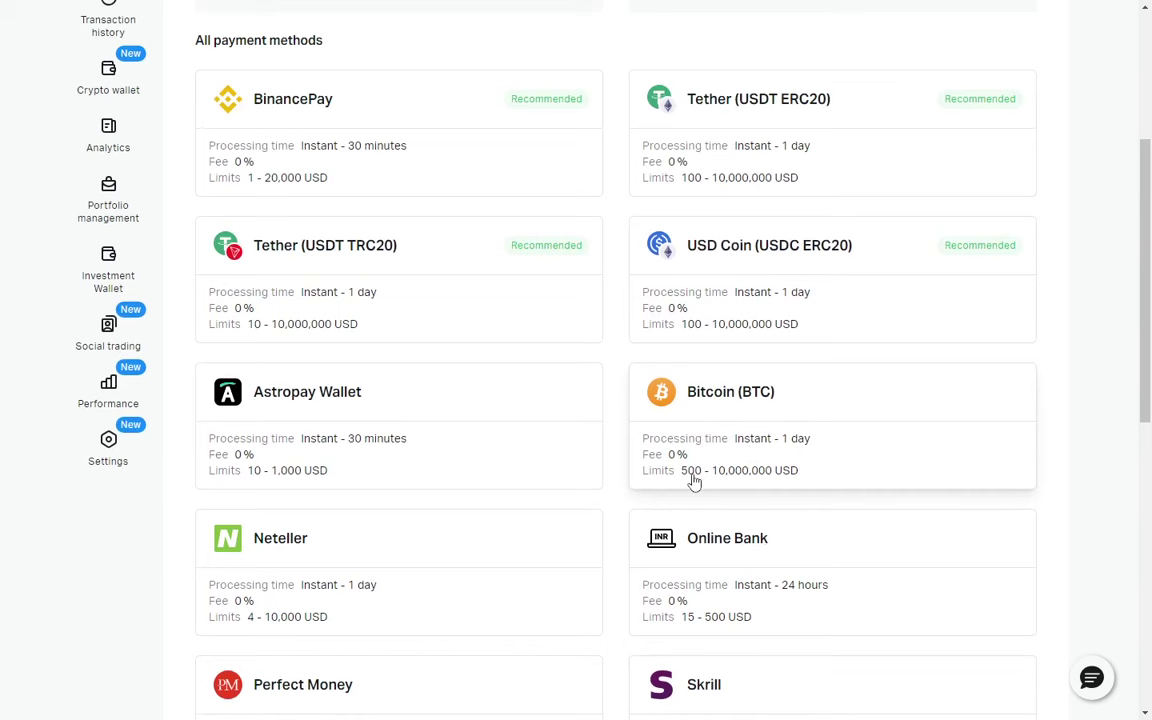
scroll(689, 470, "up", 1)
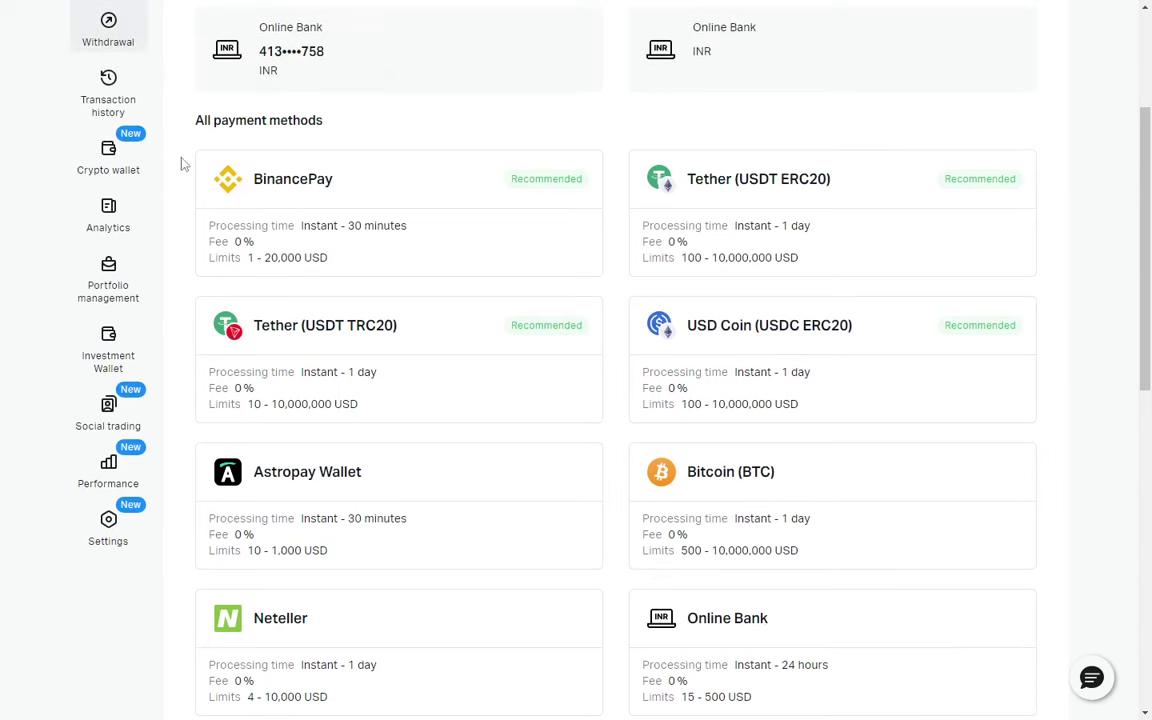
scroll(572, 255, "up", 1)
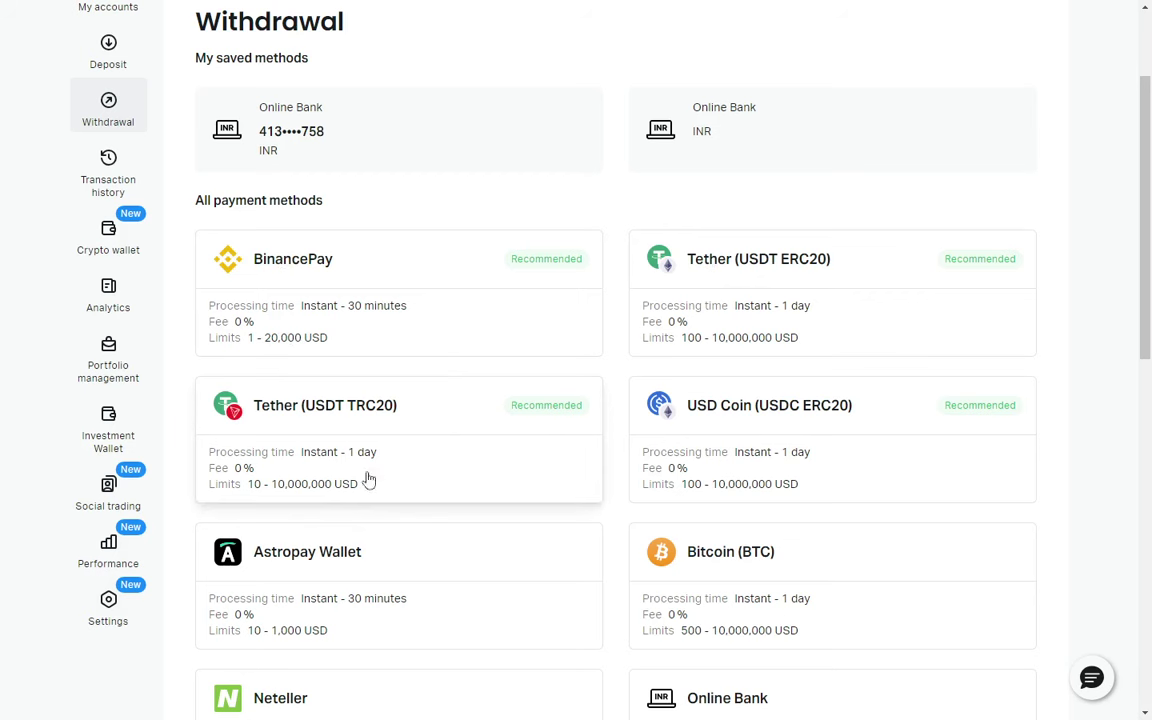
scroll(308, 490, "up", 3)
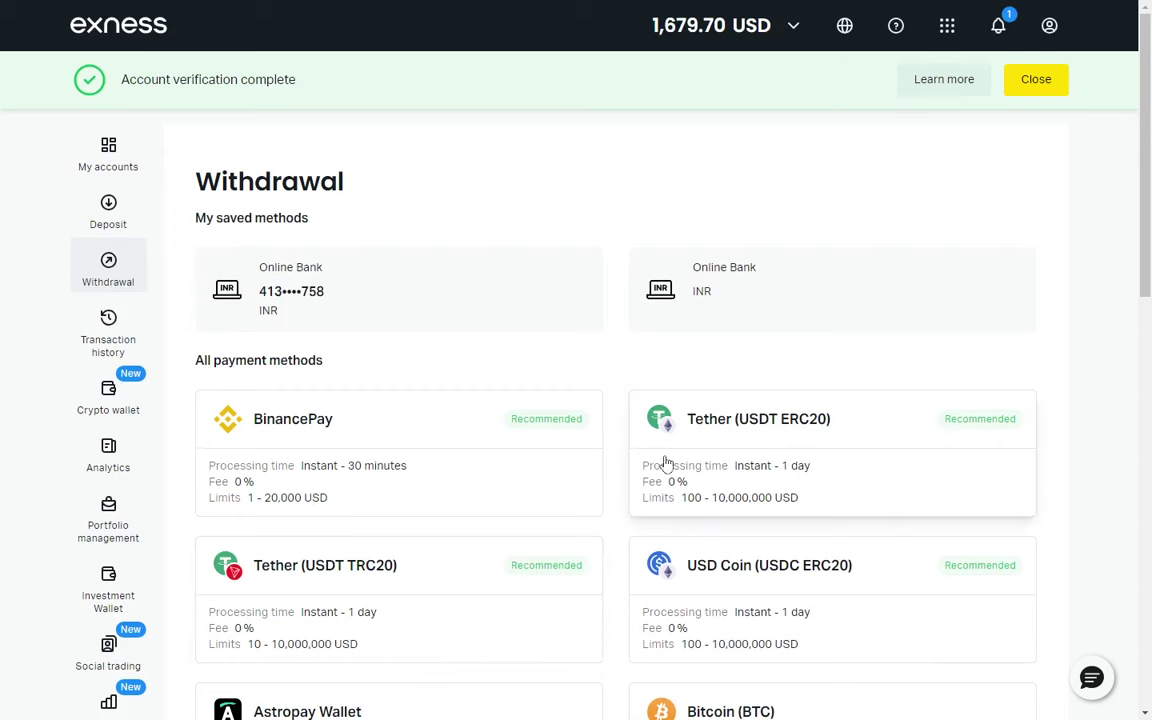
left_click(749, 287)
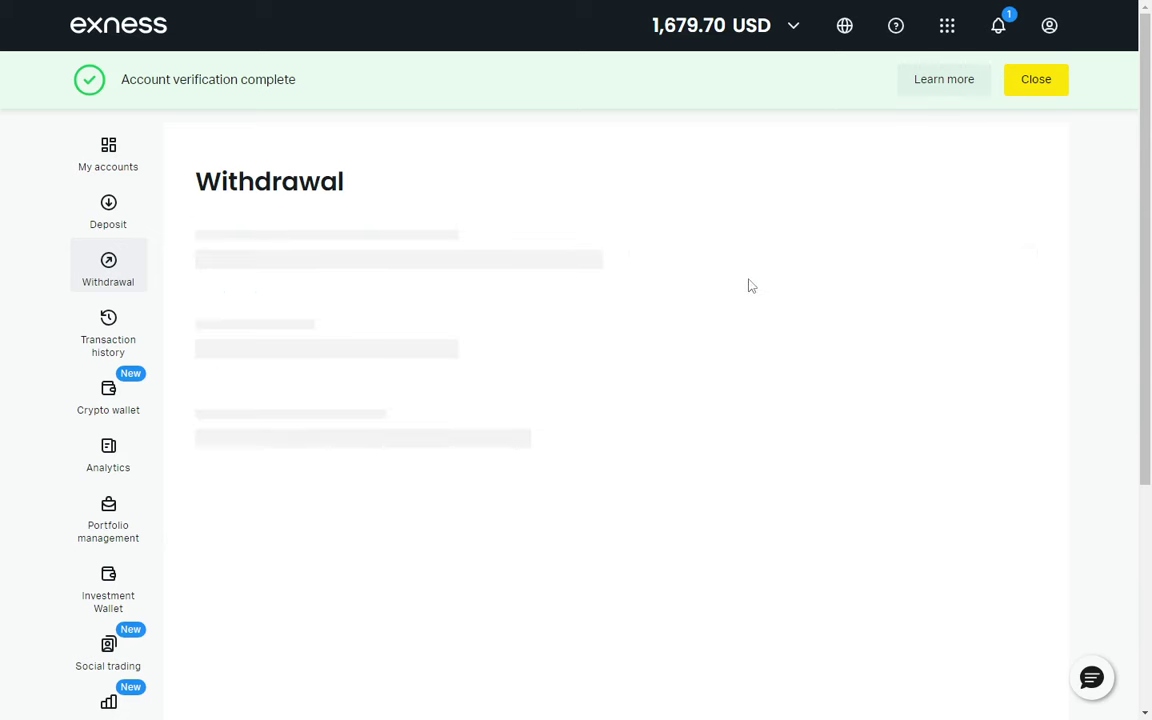
Switch the payment method to the first saved Online Bank INR account with the stored account number
scroll(378, 435, "down", 2)
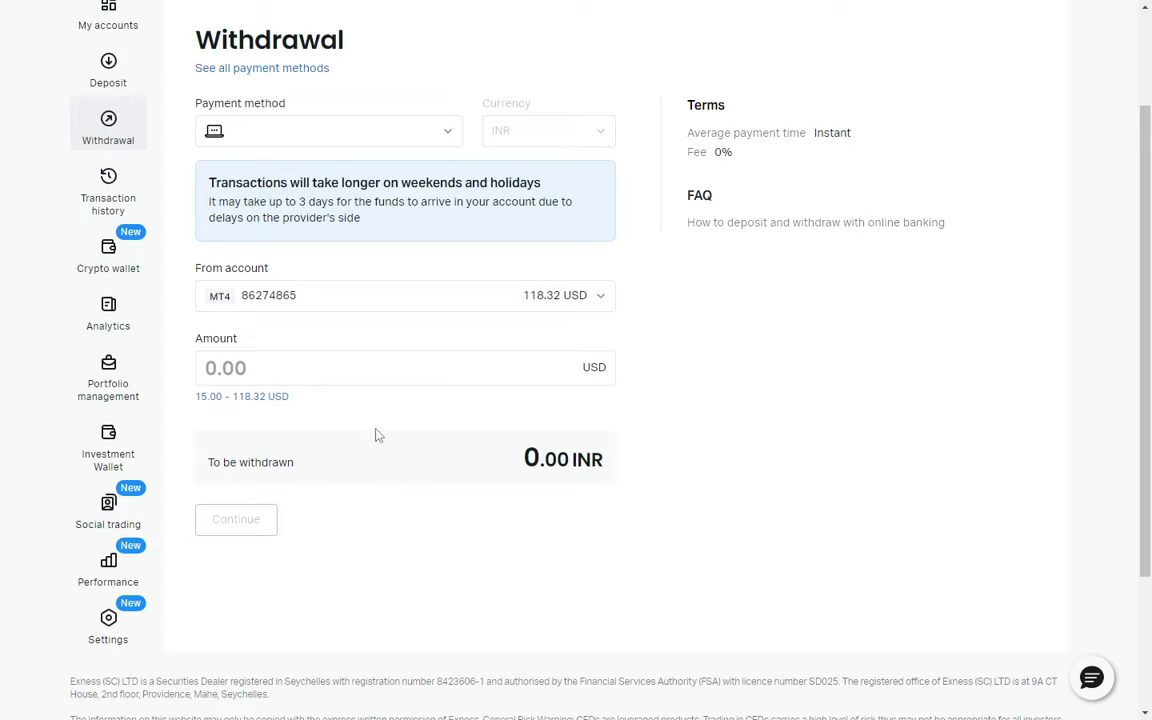
scroll(447, 311, "up", 2)
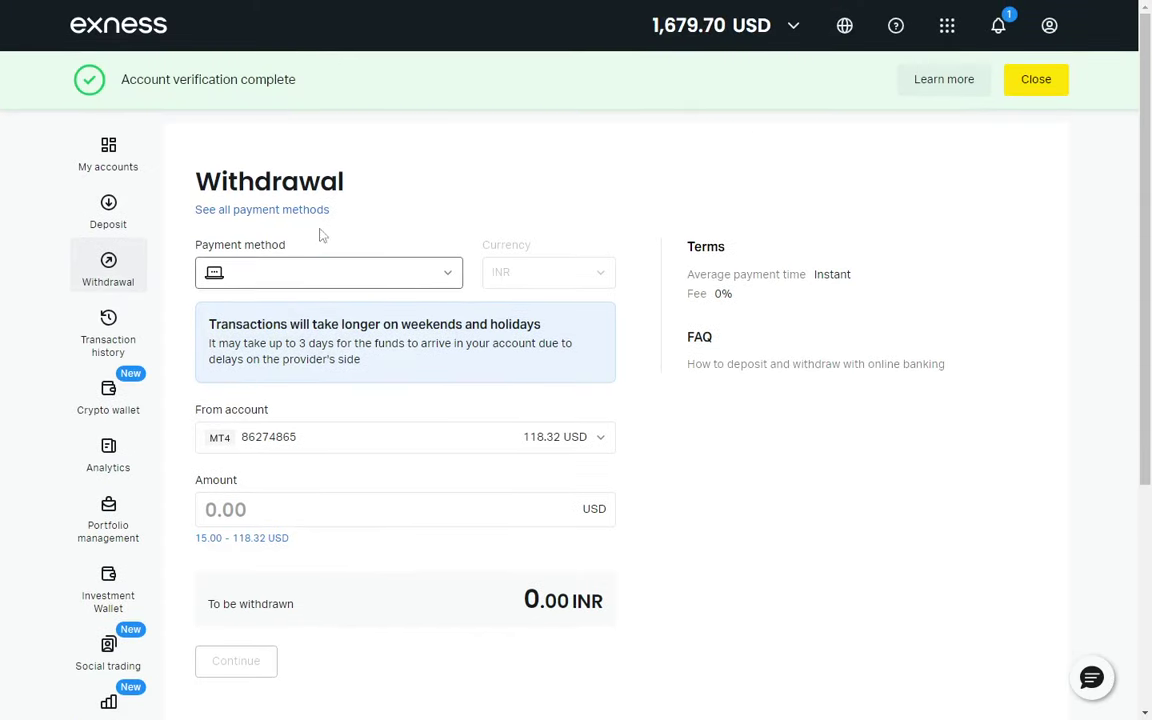
left_click(443, 275)
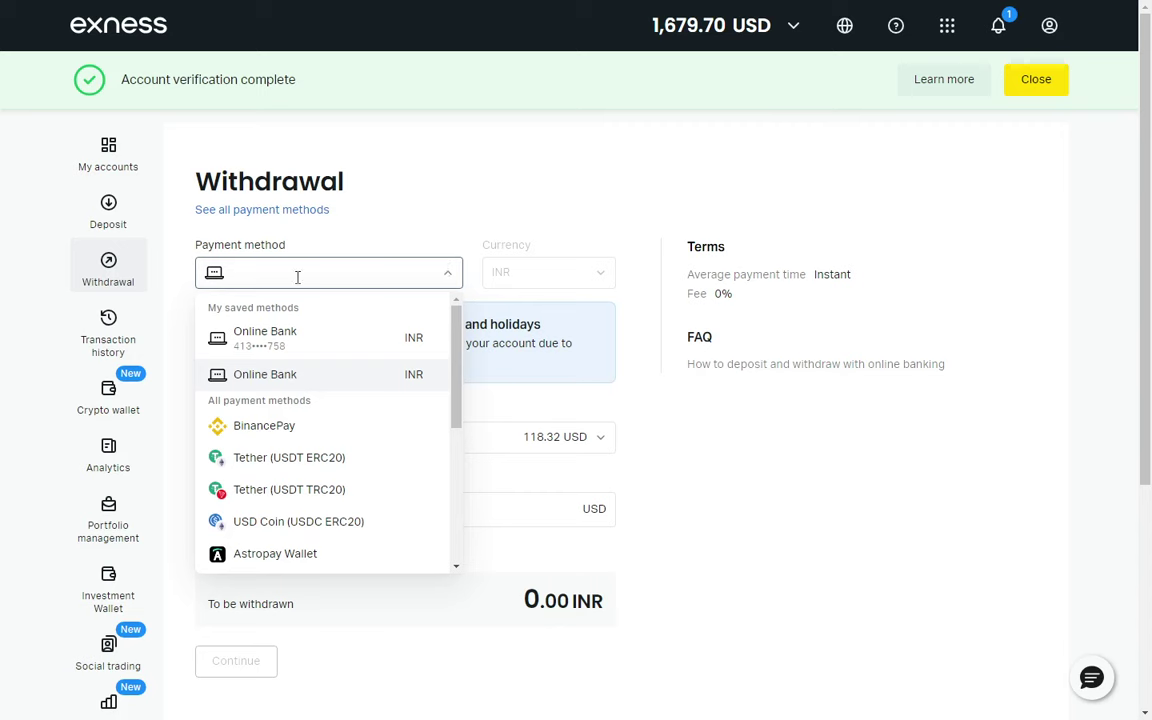
left_click(280, 337)
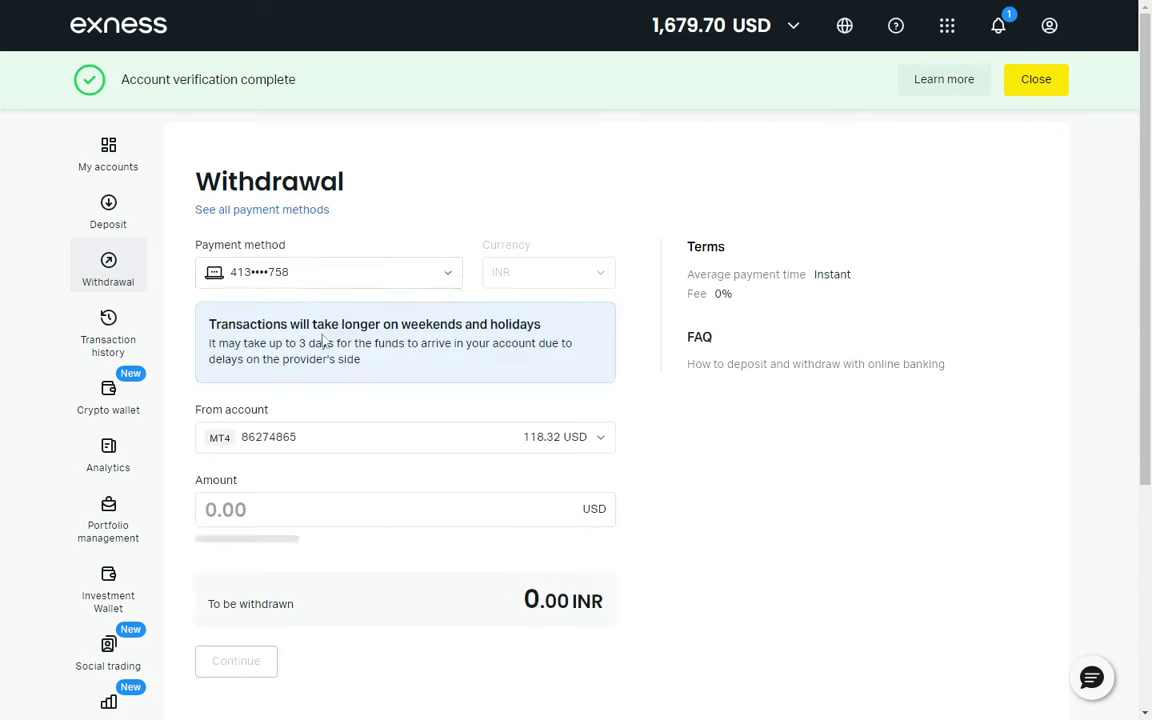
scroll(316, 342, "down", 2)
scroll(304, 138, "up", 1)
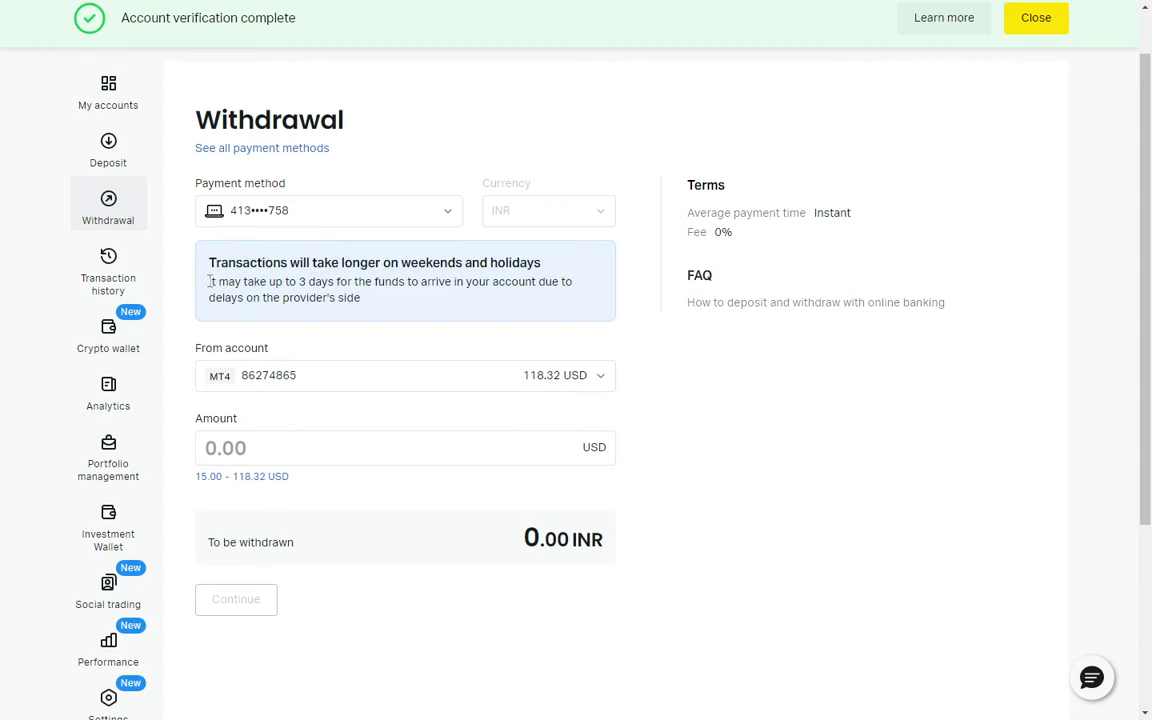
left_click_drag(210, 281, 574, 281)
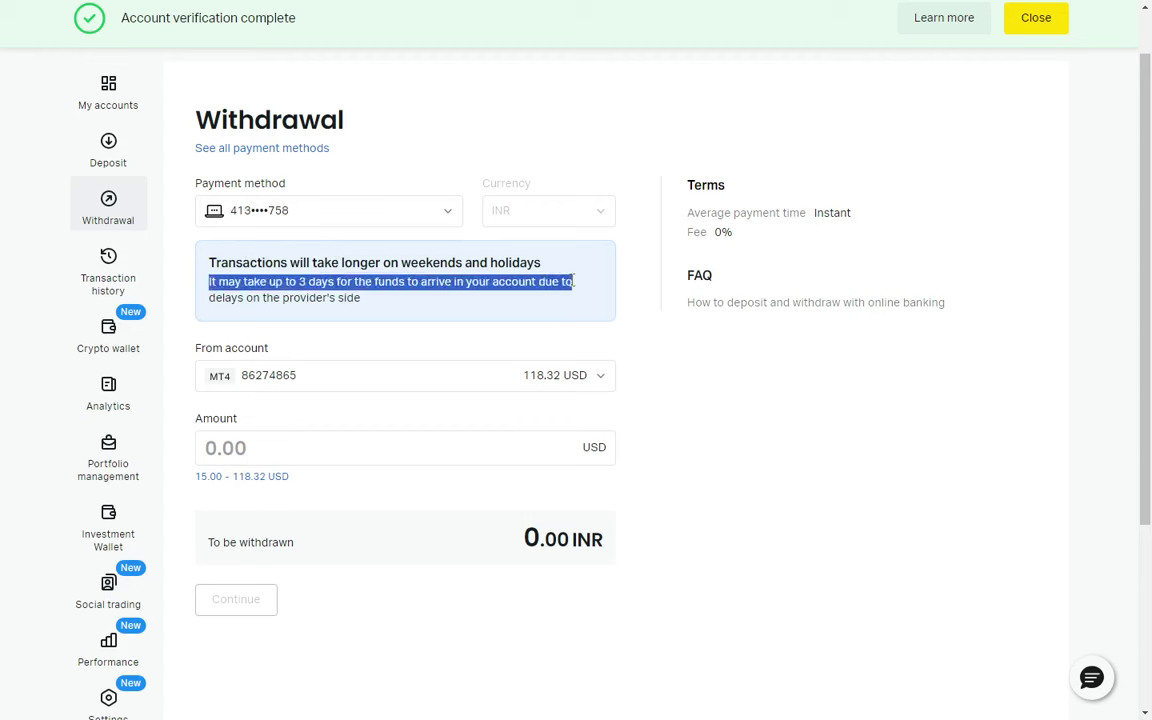
left_click(381, 303)
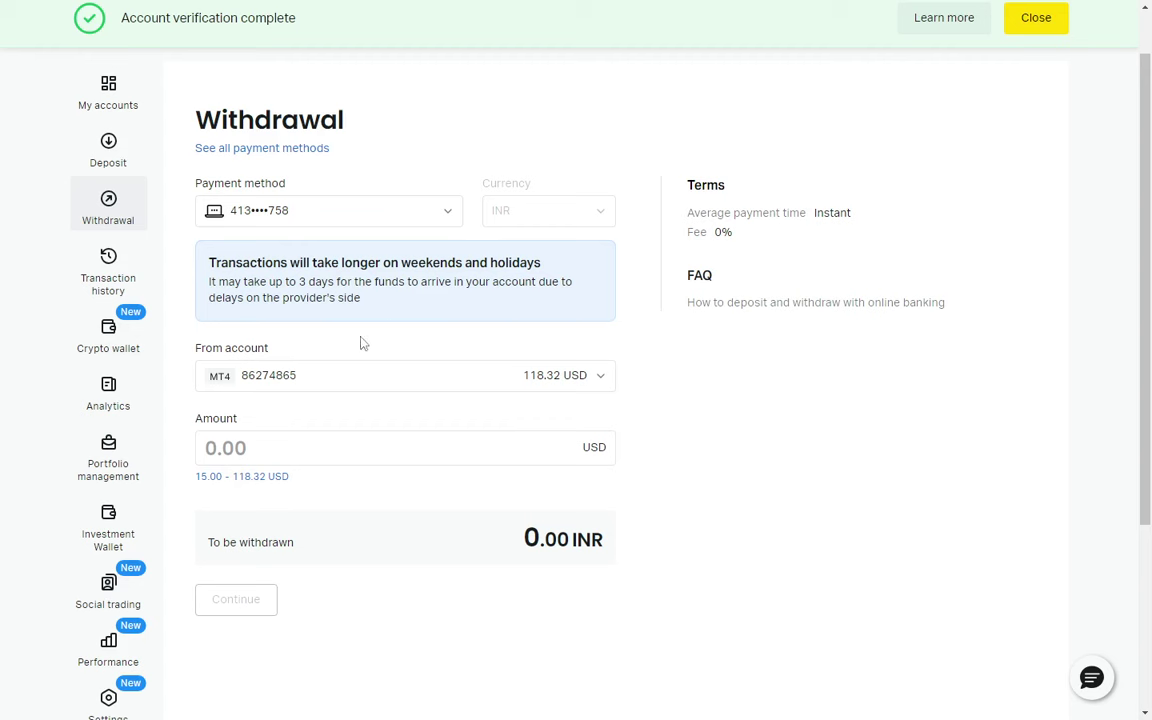
scroll(362, 343, "up", 1)
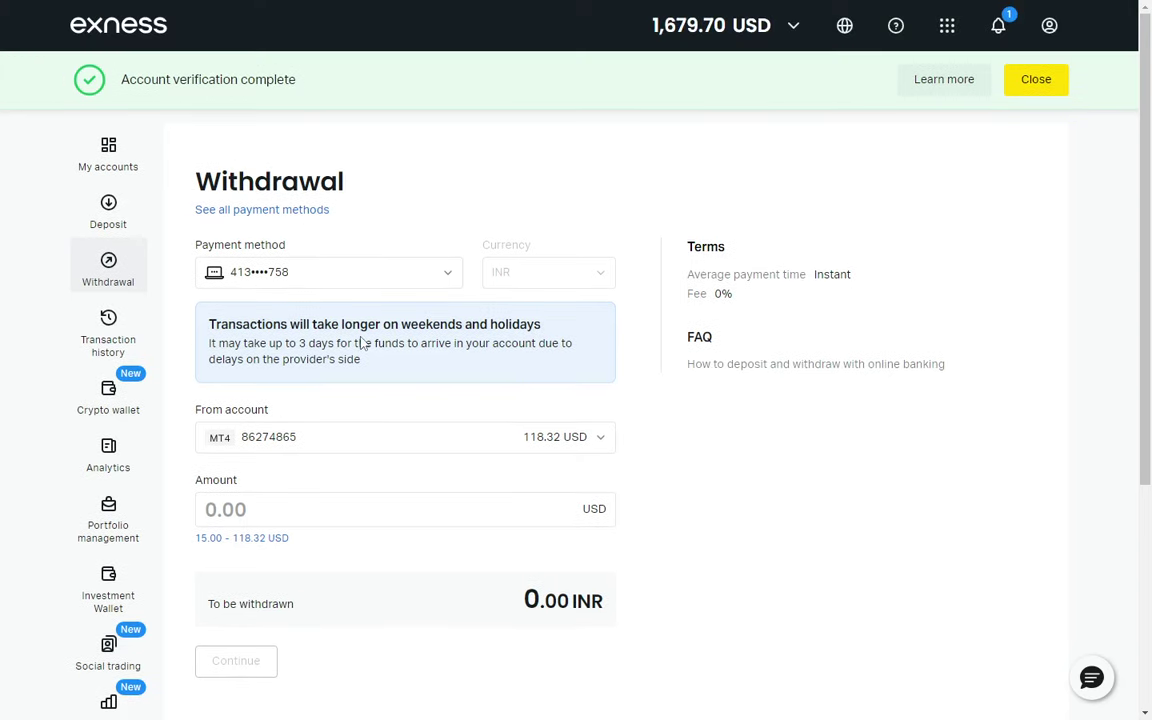
scroll(362, 343, "down", 3)
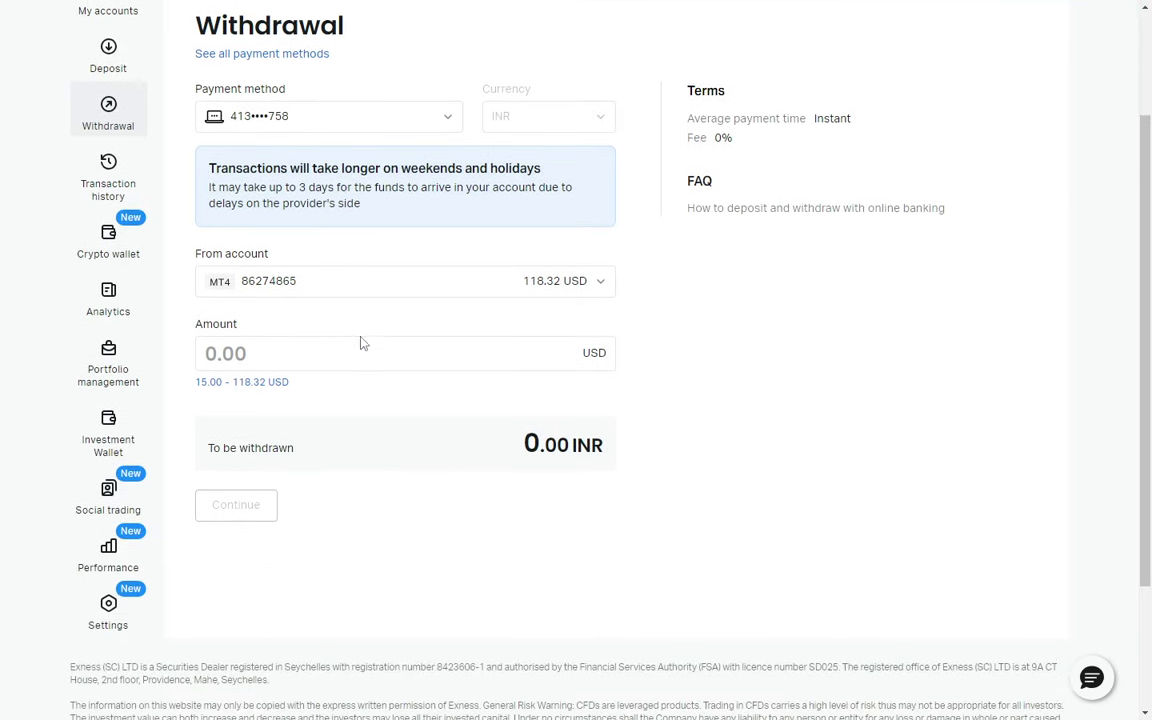
scroll(362, 343, "up", 1)
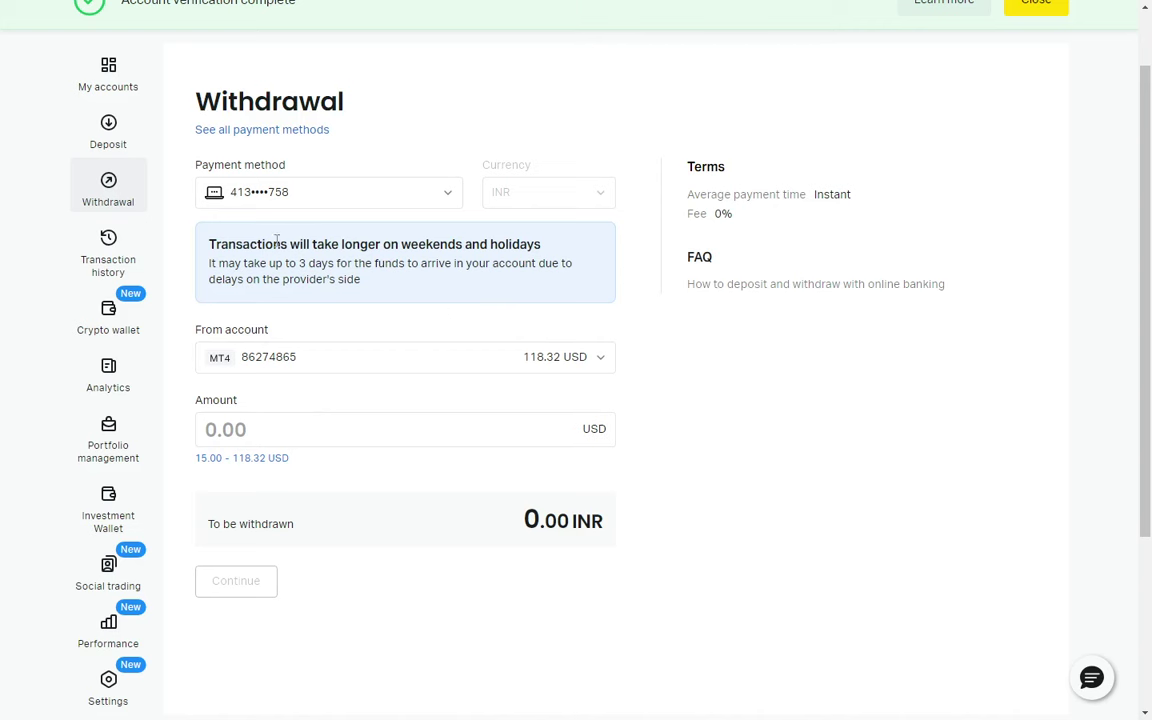
Enter a withdrawal amount of 50 USD (4 534.05 INR) and continue to the summary
left_click(285, 428)
type("50")
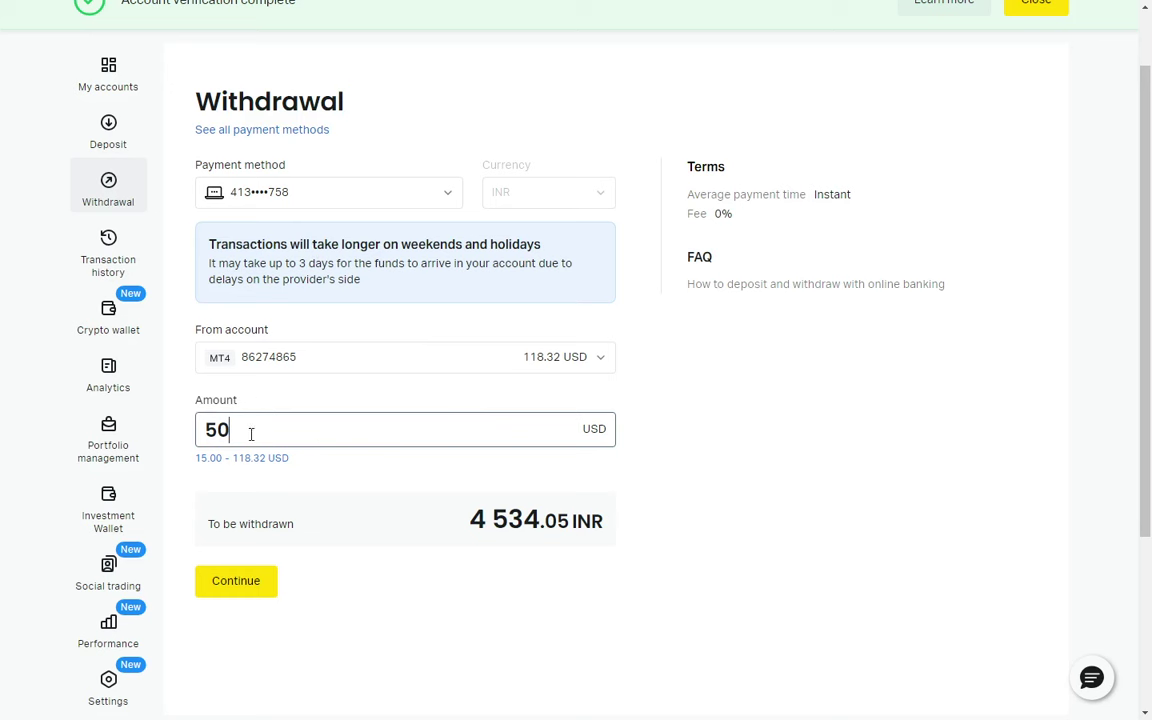
left_click(228, 590)
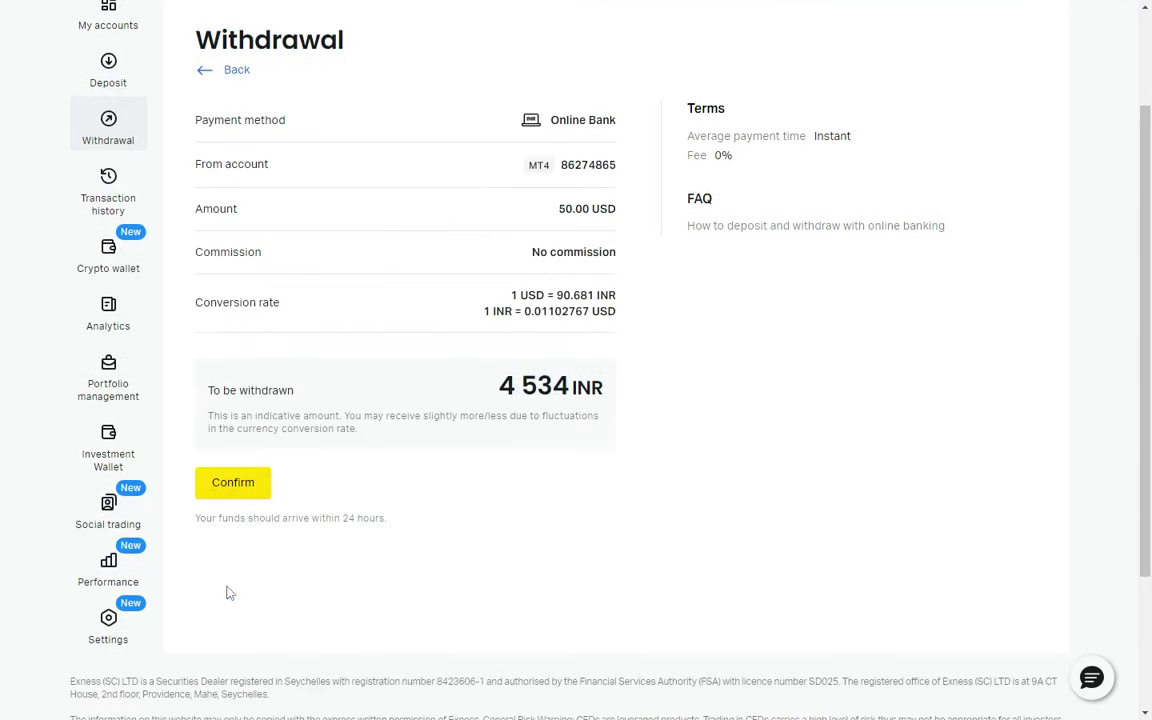
left_click_drag(214, 120, 483, 123)
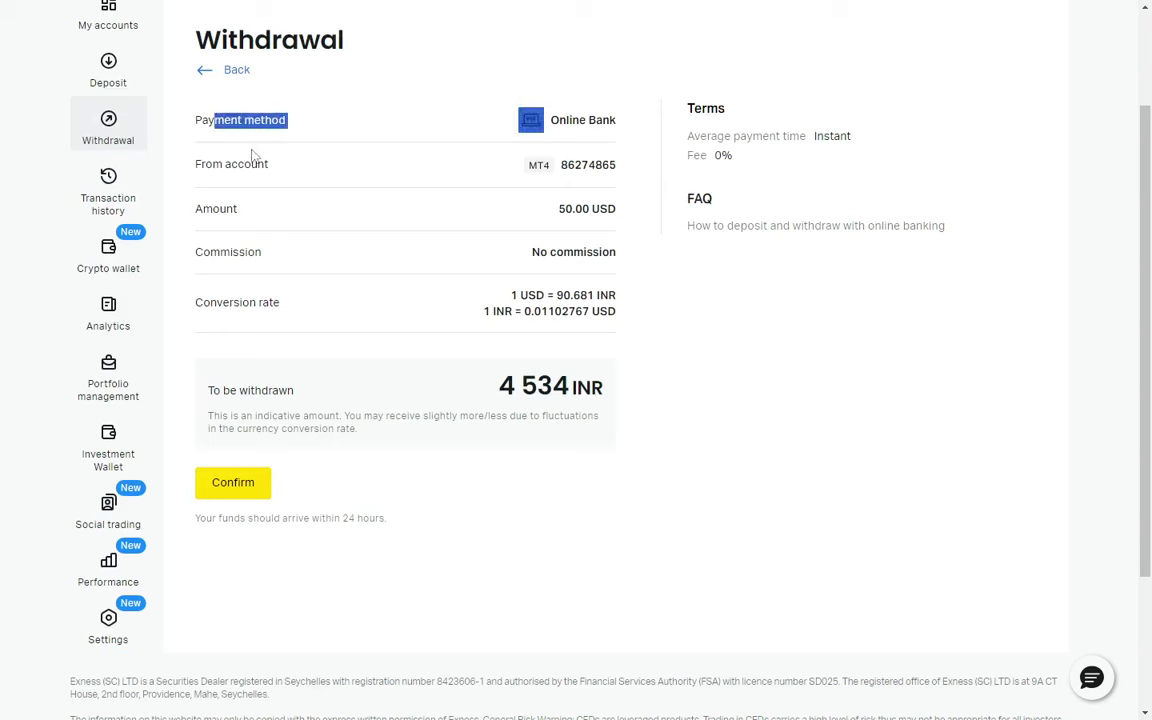
left_click(210, 160)
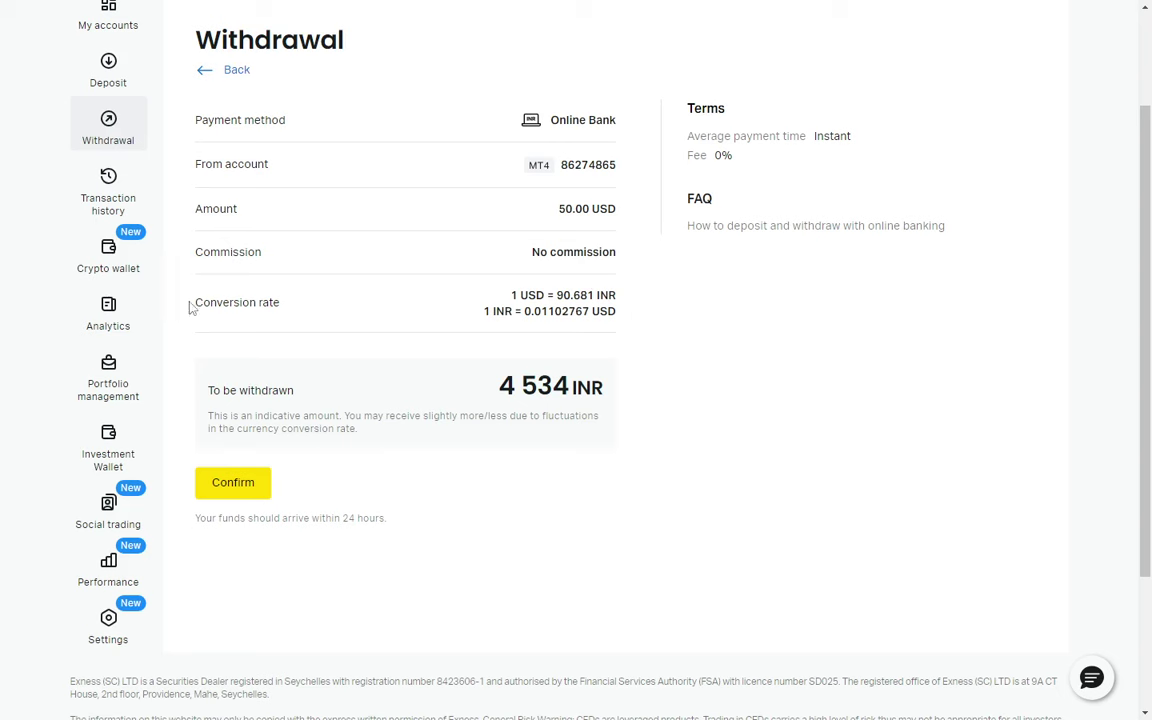
left_click_drag(195, 305, 433, 308)
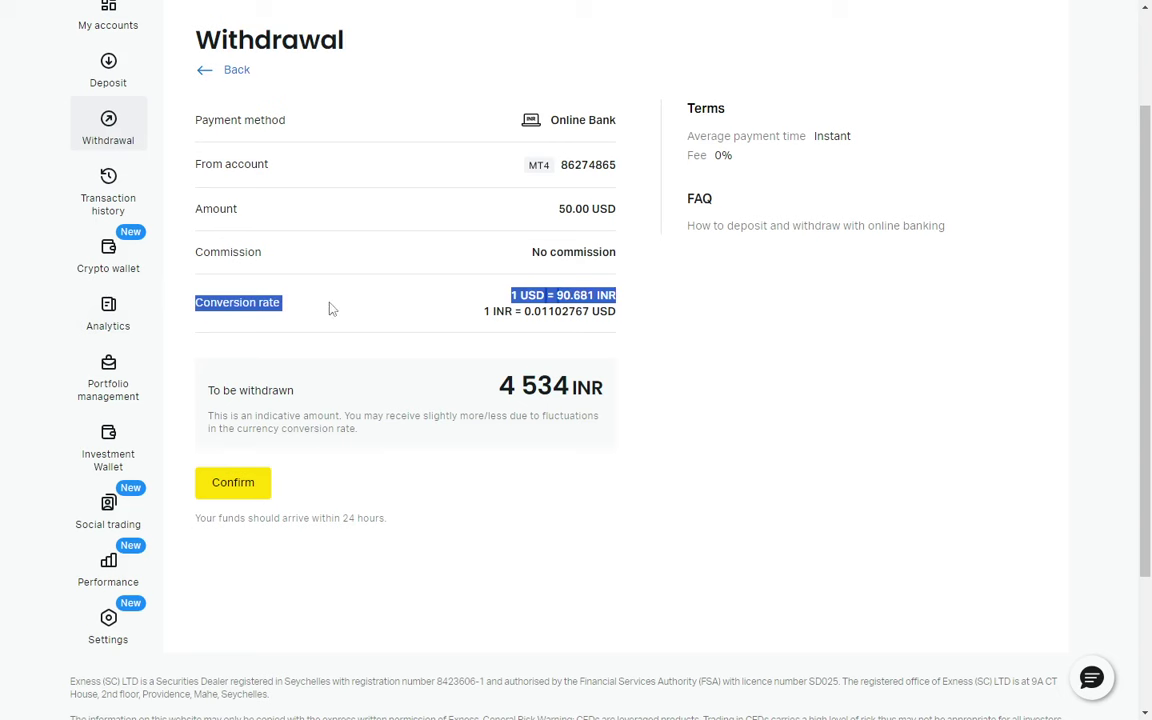
left_click(262, 302)
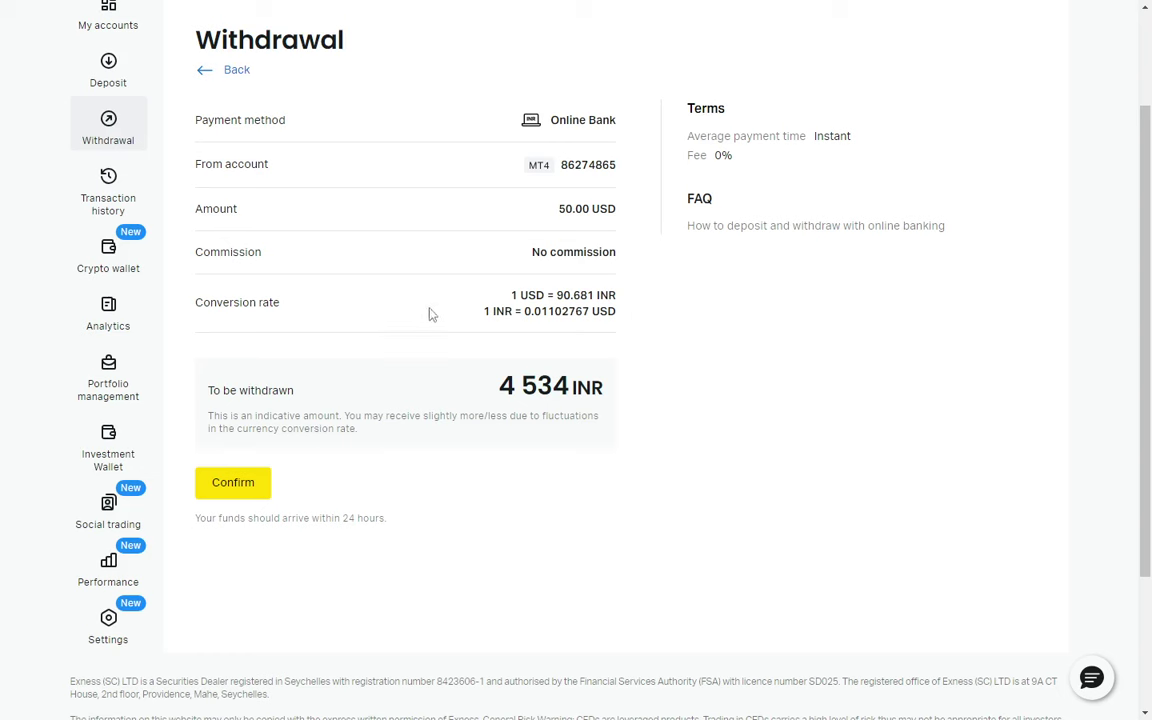
left_click_drag(518, 296, 616, 297)
left_click(568, 300)
Confirm the 50 USD withdrawal, enter the six-digit SMS verification code, and submit
left_click(237, 497)
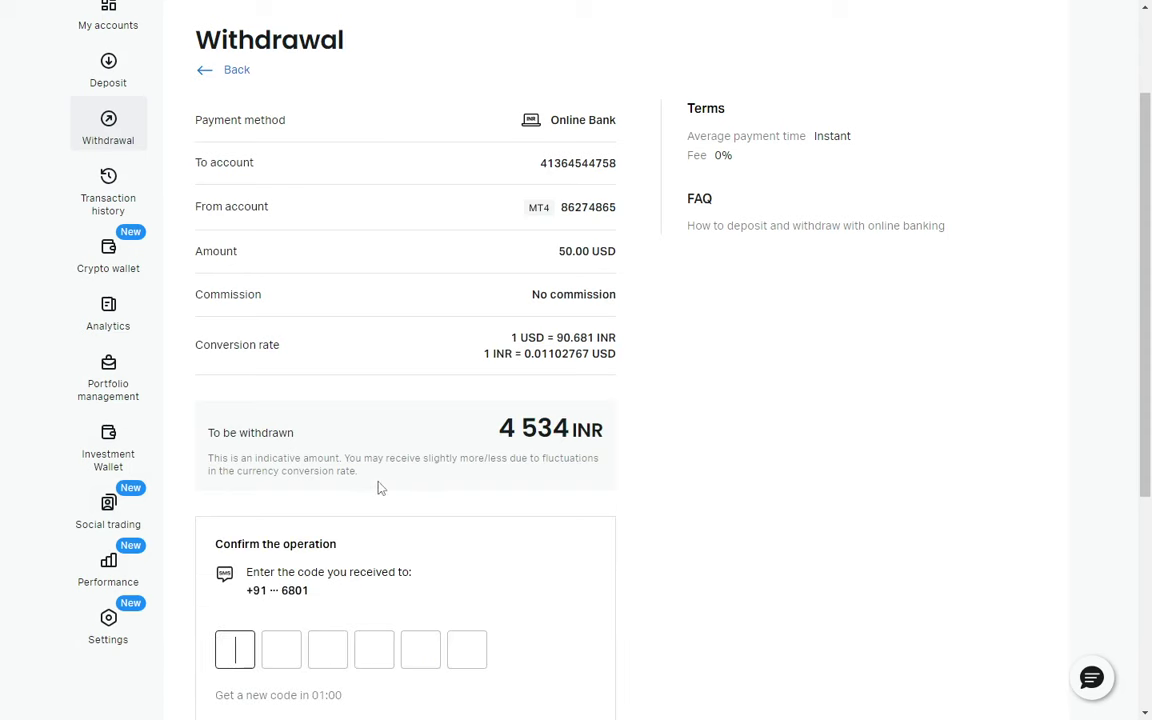
scroll(380, 485, "down", 2)
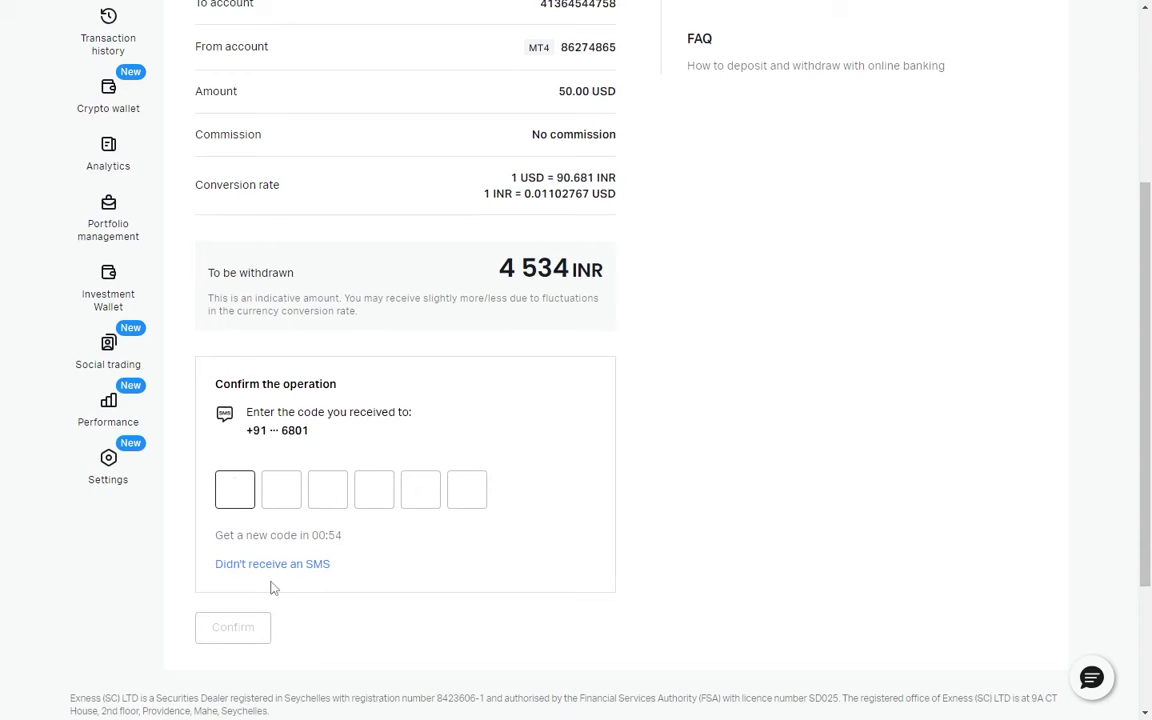
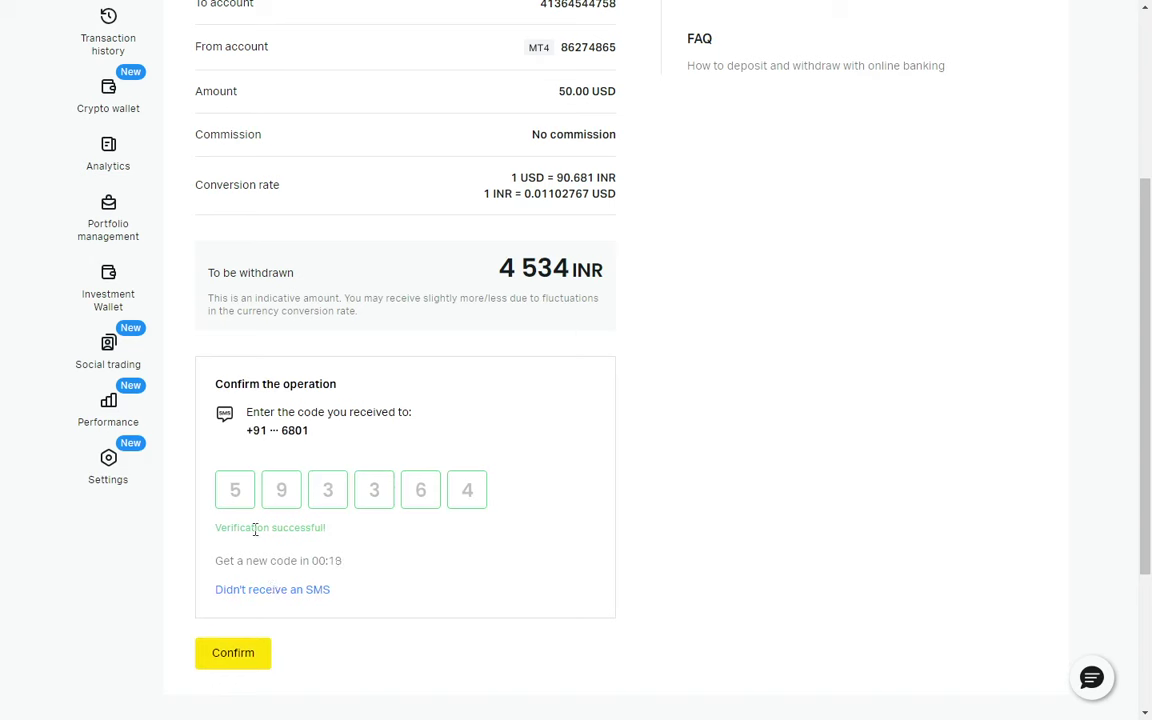
left_click_drag(206, 528, 404, 527)
left_click(404, 532)
left_click(231, 659)
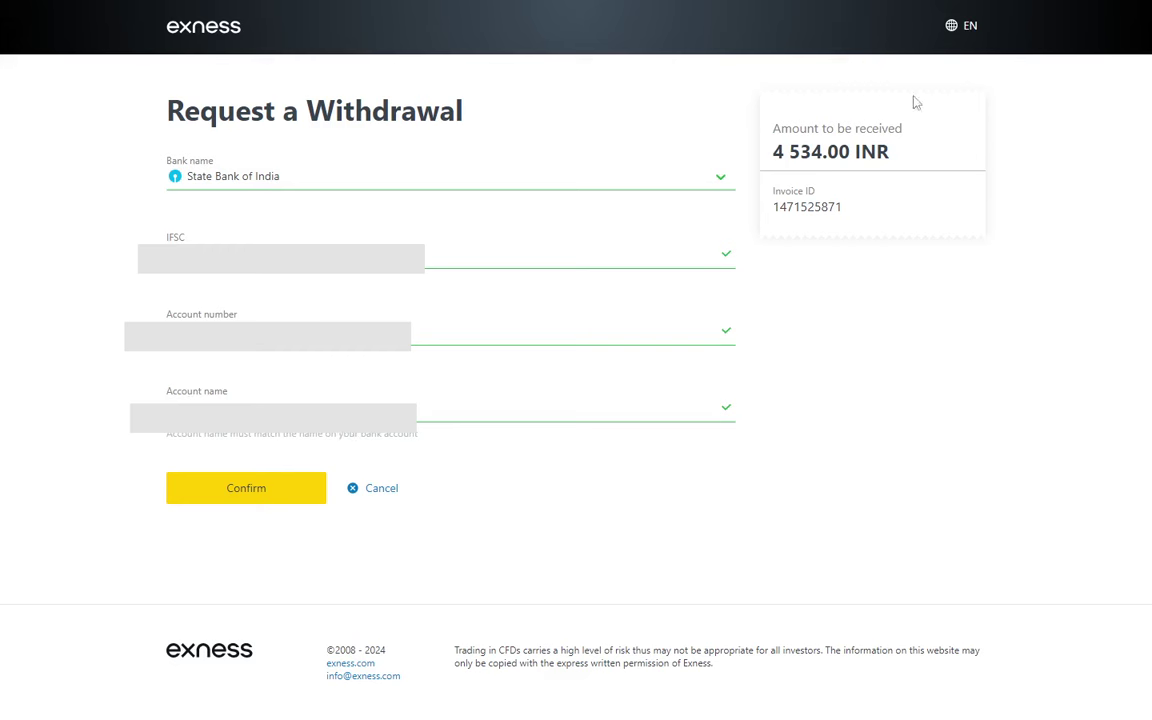
Review the State Bank of India details and 4 534.00 INR amount, then confirm the request
left_click_drag(776, 193, 851, 249)
left_click(836, 226)
left_click_drag(781, 151, 827, 152)
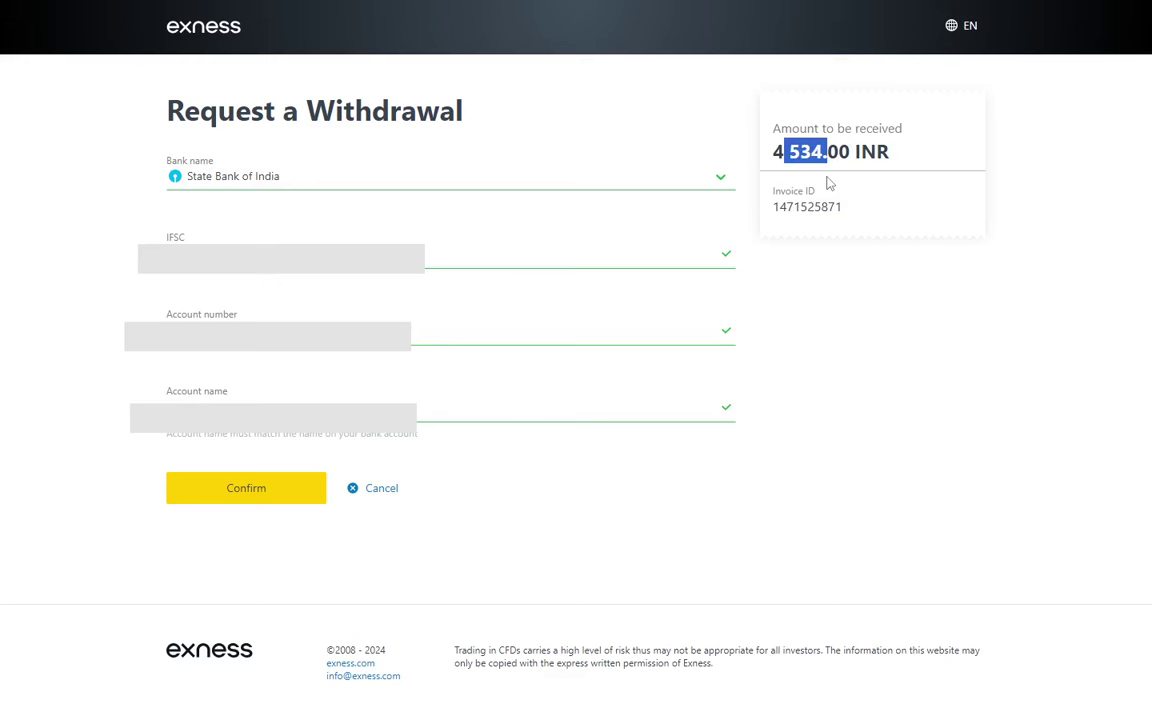
left_click(255, 490)
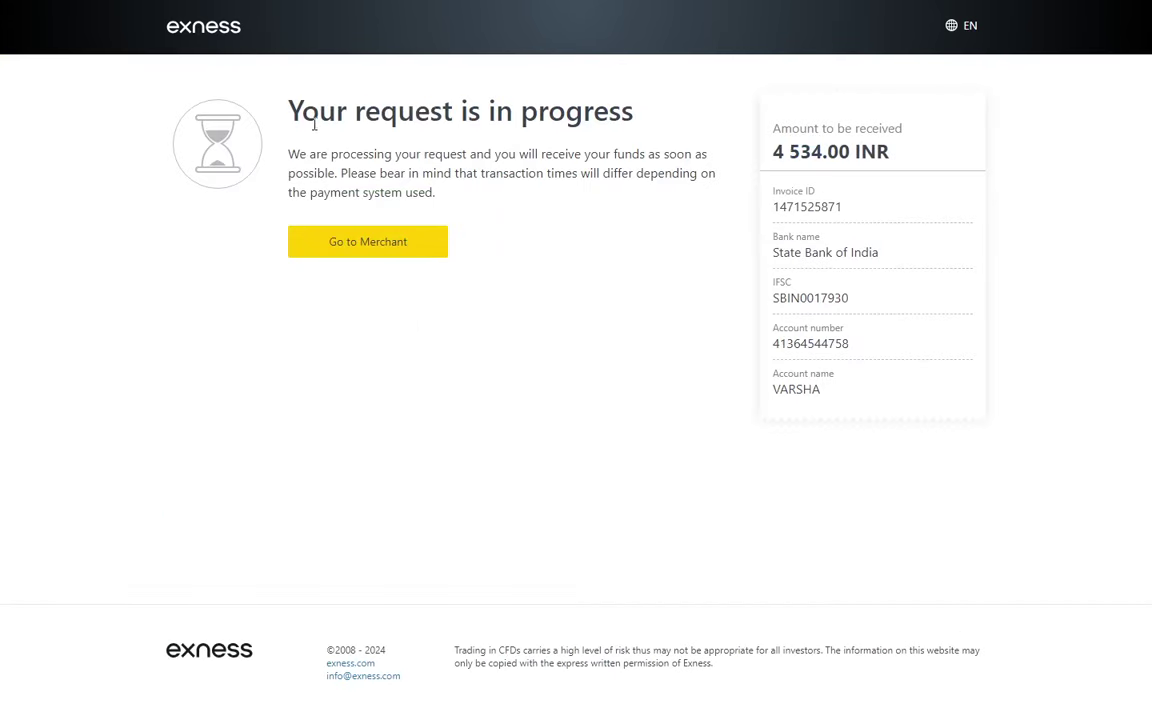
left_click_drag(268, 100, 740, 121)
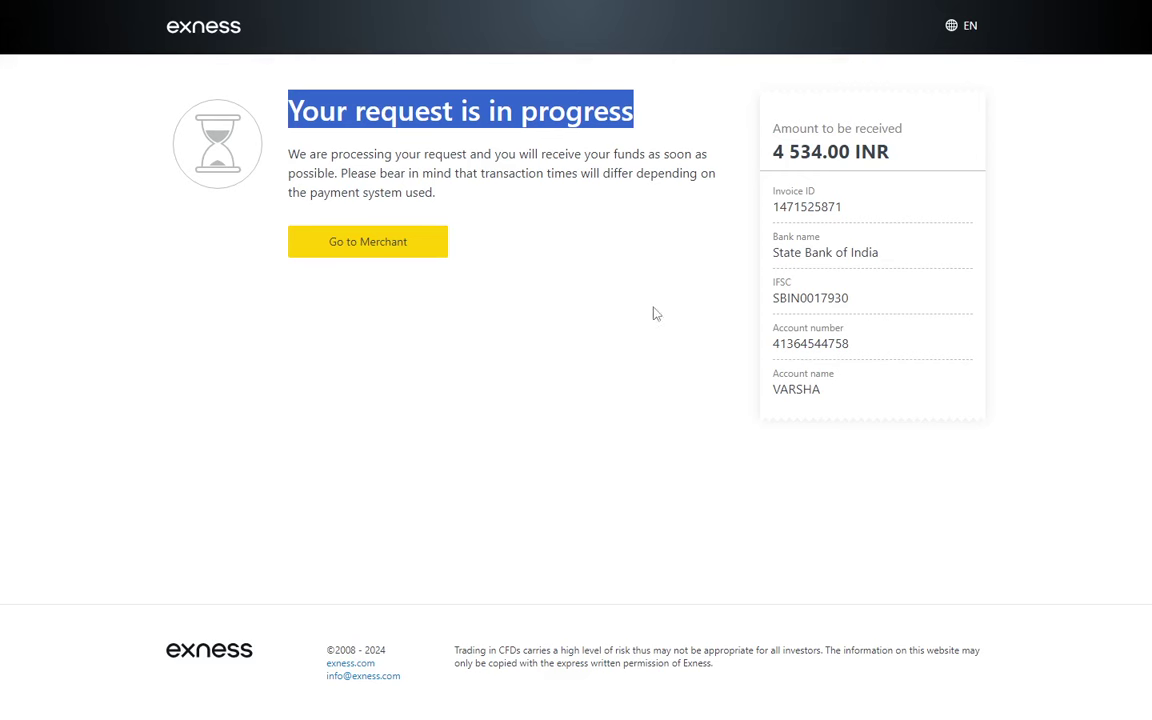
left_click(355, 181)
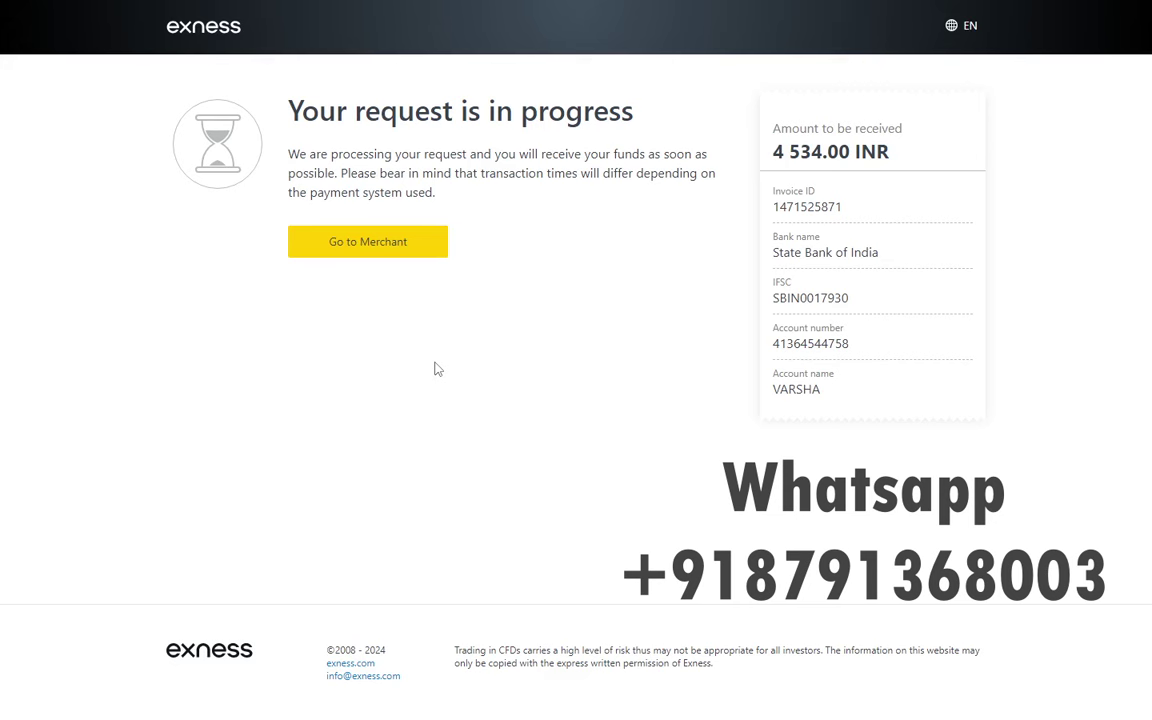
Return from the bank via Go to Merchant, rate the payment five stars, and view Transaction history
left_click(383, 248)
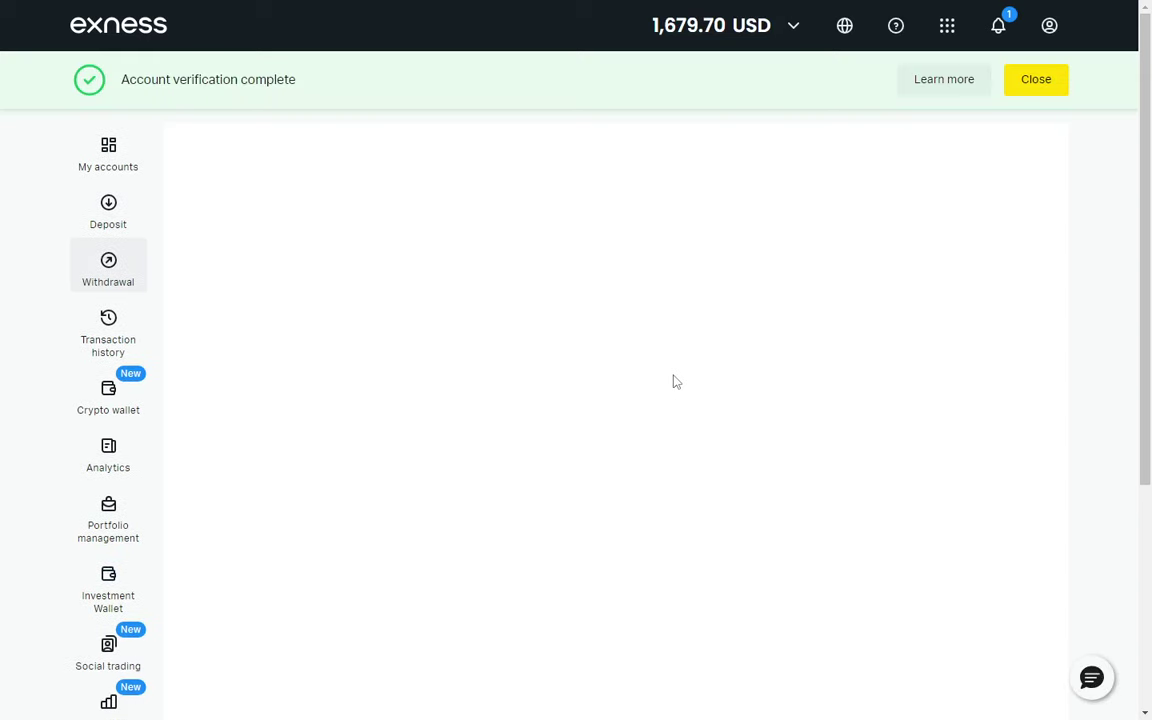
scroll(597, 187, "down", 2)
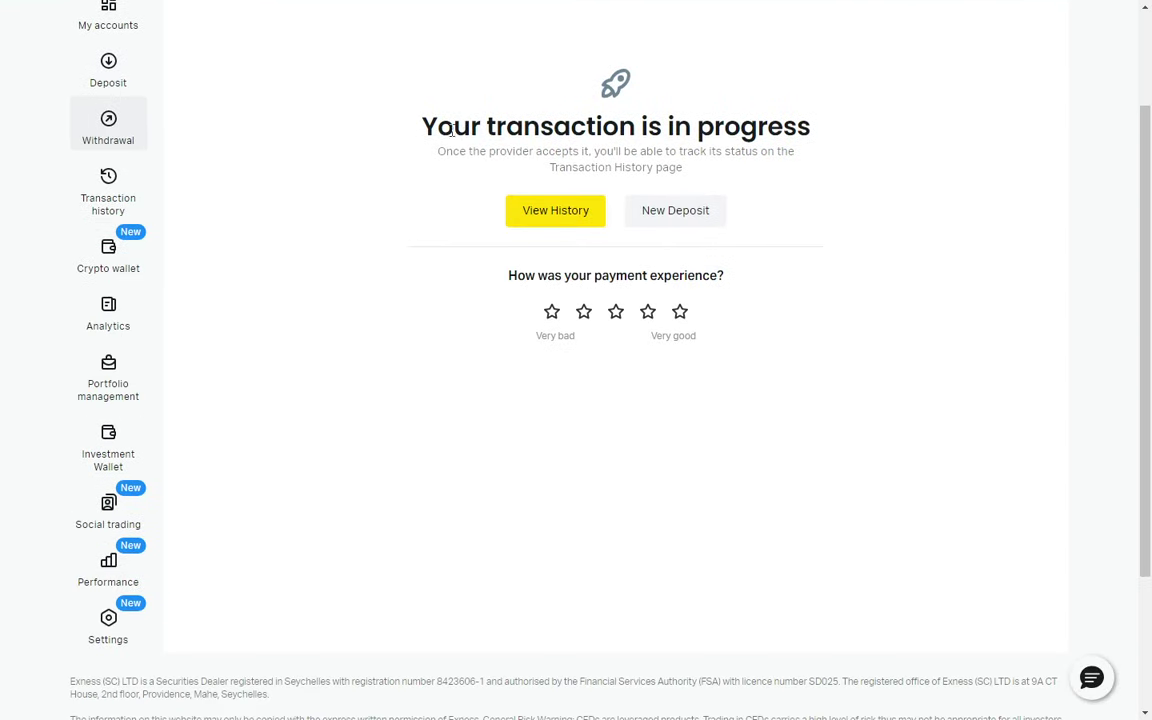
left_click_drag(437, 124, 603, 162)
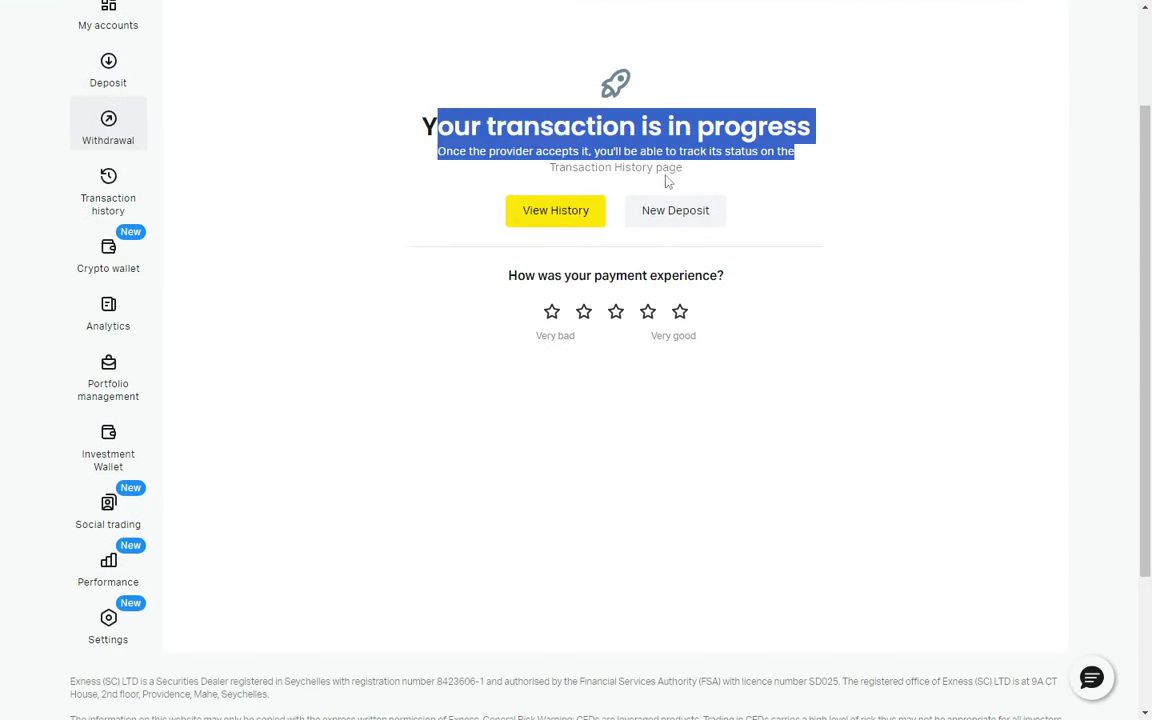
left_click(450, 131)
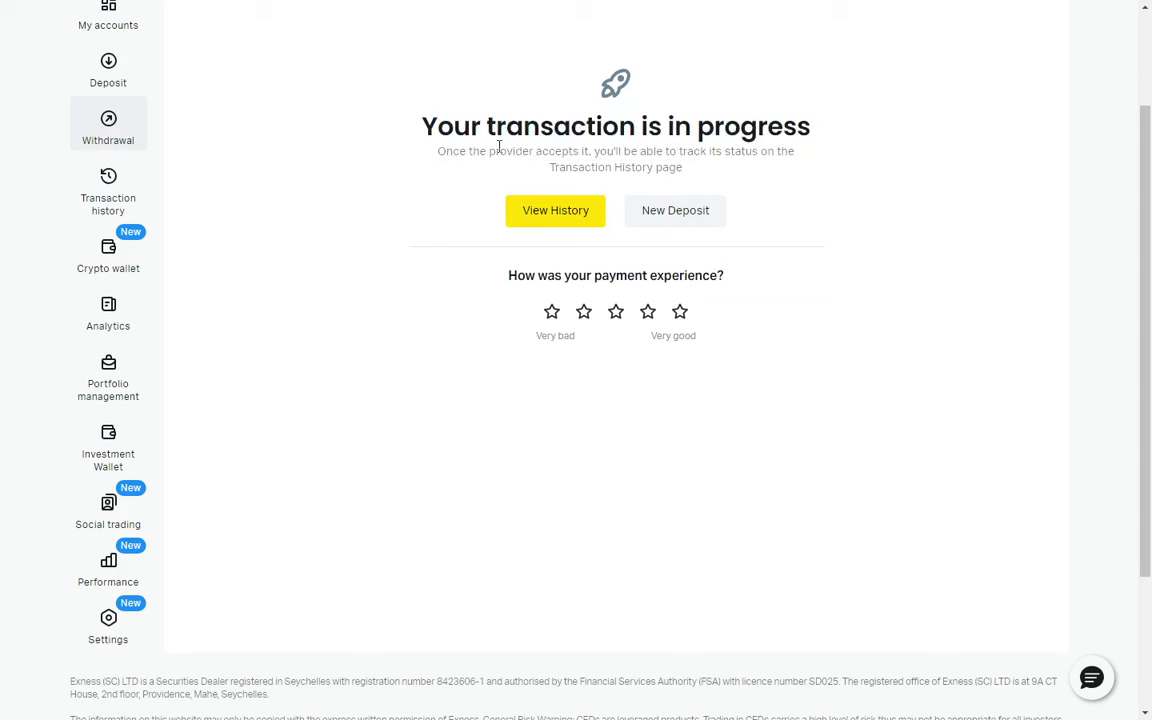
left_click(680, 314)
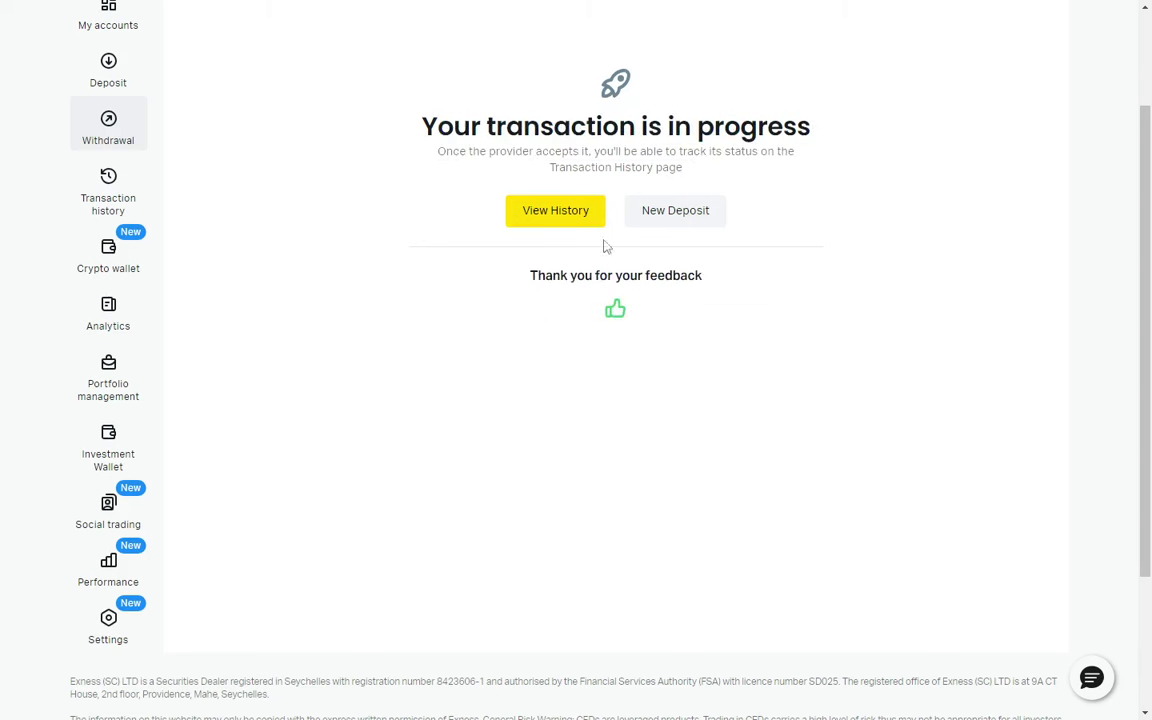
left_click(566, 217)
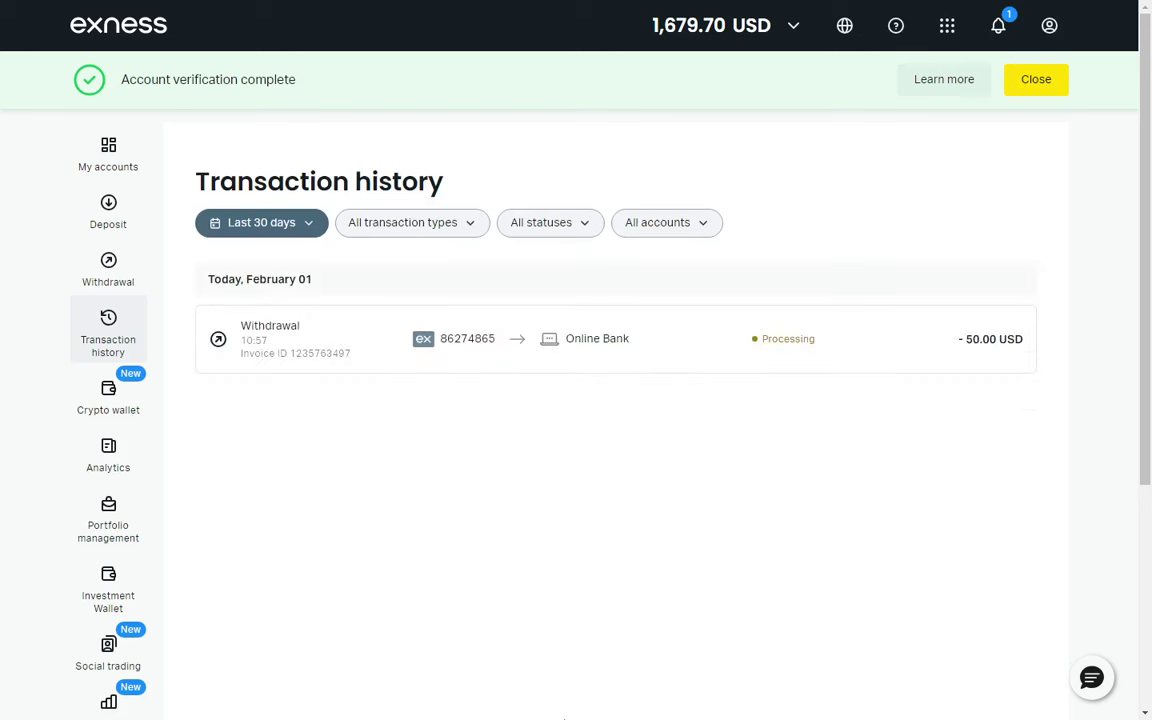